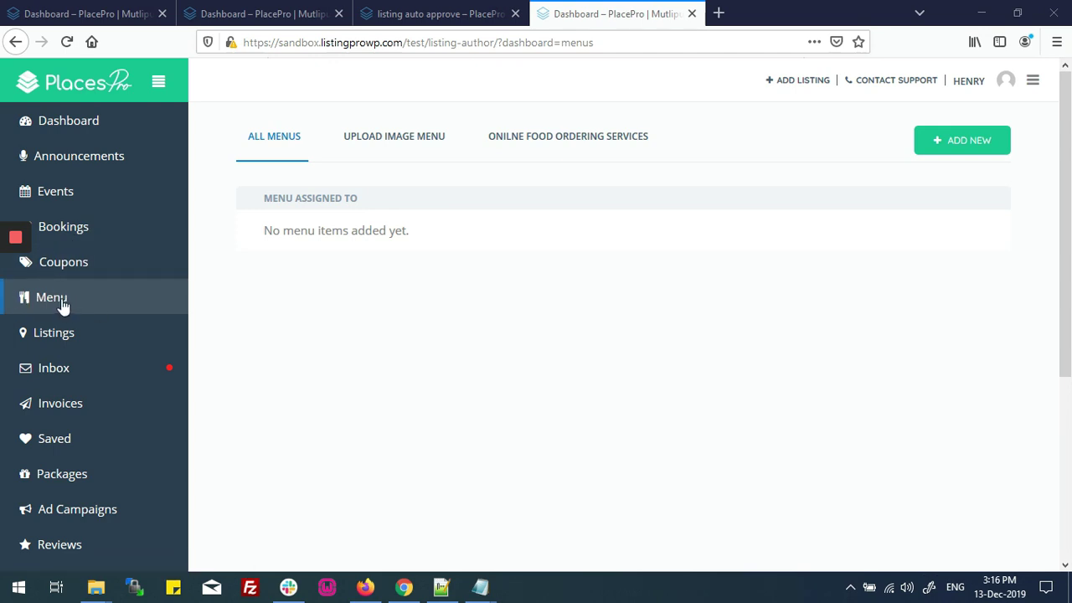
- Confirm the Menu page reads 'No menu items added yet', then bring up All Listings
drag(264, 232, 411, 237)
click(411, 237)
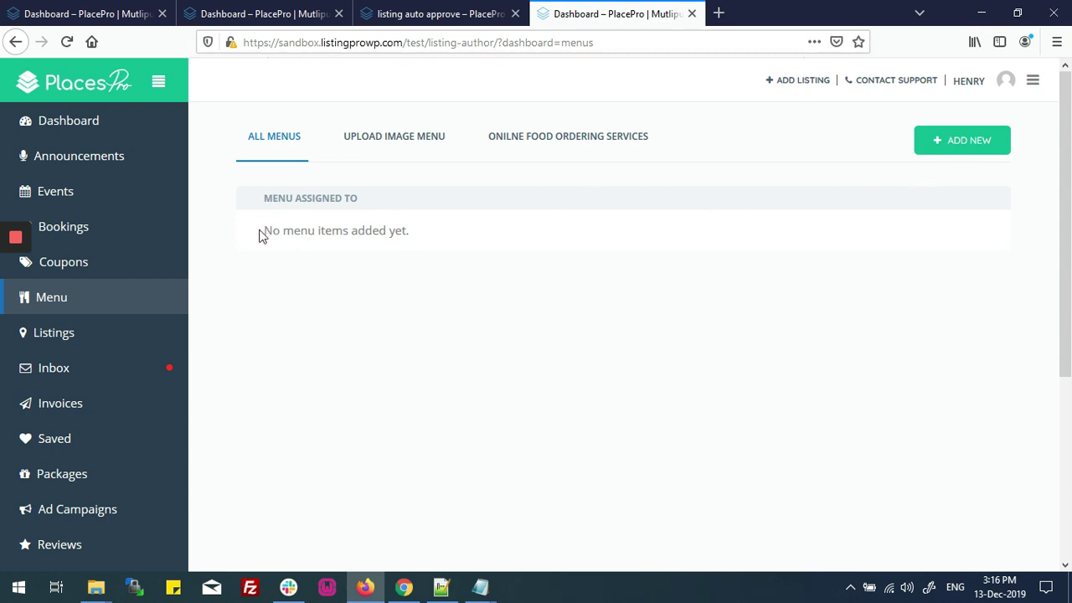
drag(260, 235, 447, 234)
click(449, 236)
click(74, 12)
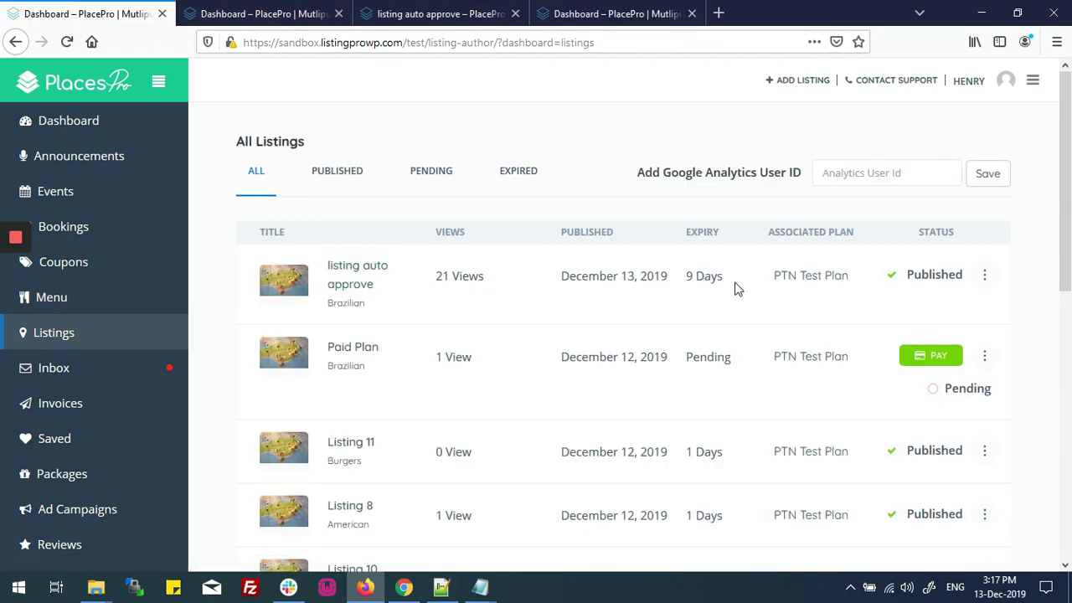
- Note that listing auto approve uses PTN Test Plan, then bring up the Pricing Plans list
drag(774, 277, 852, 278)
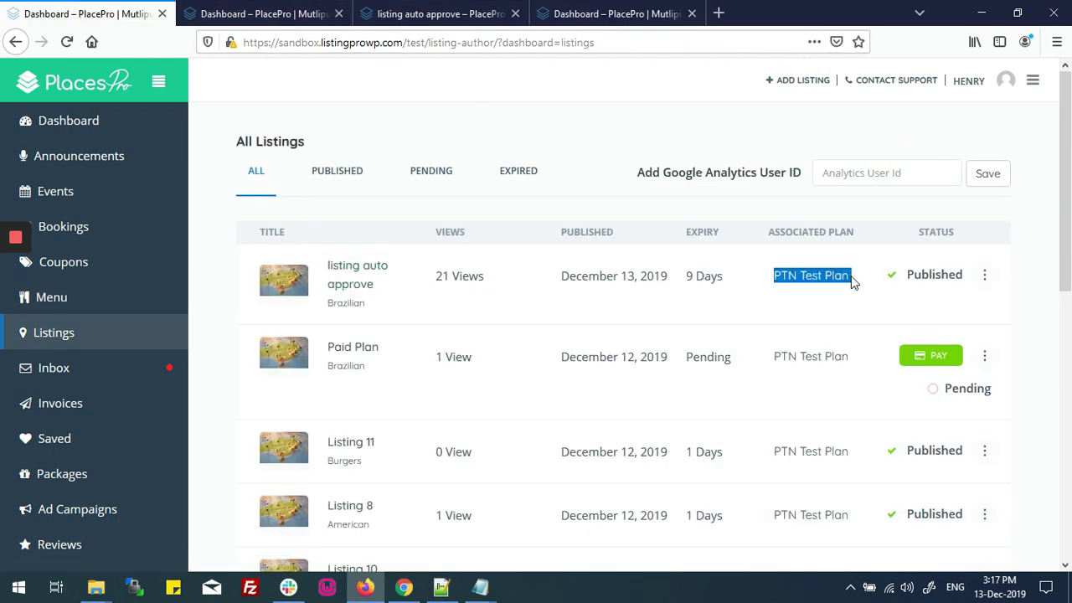
click(404, 587)
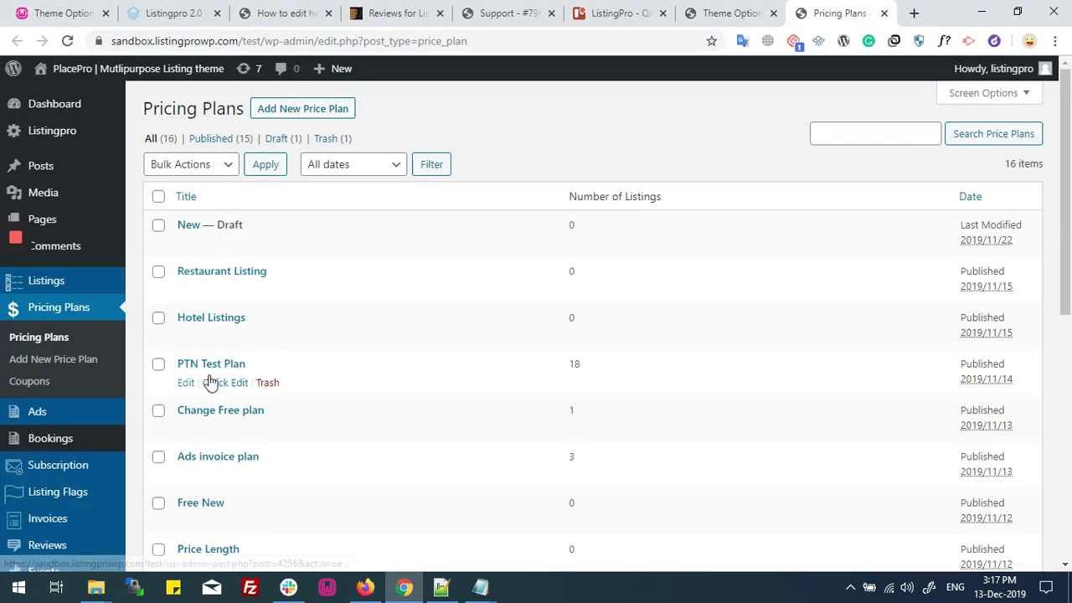
- Open PTN Test Plan for editing and check that its Menu feature is On
click(186, 387)
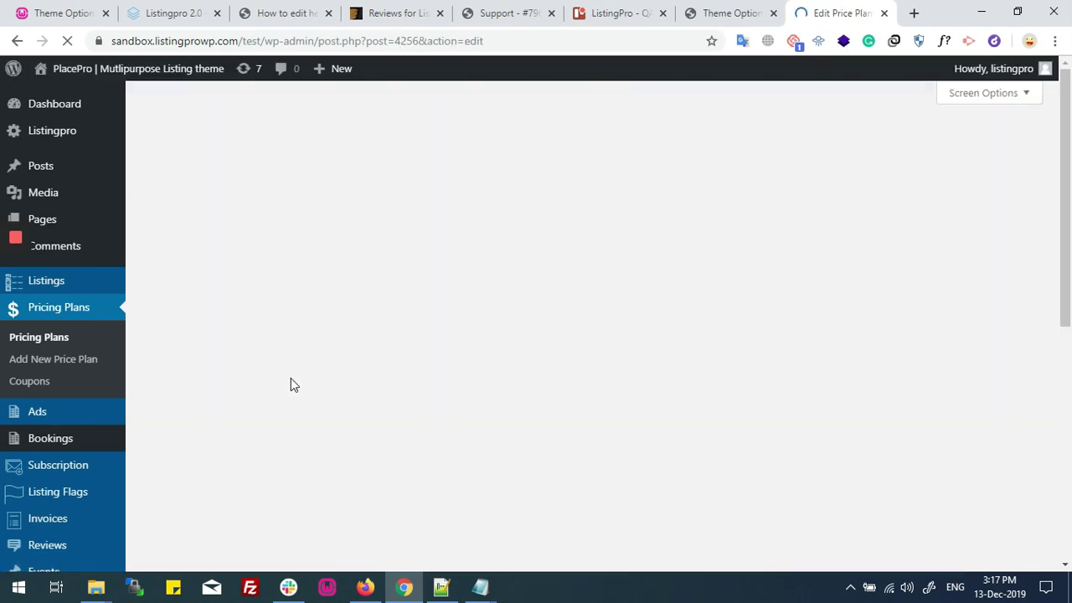
scroll(291, 378, down, 8)
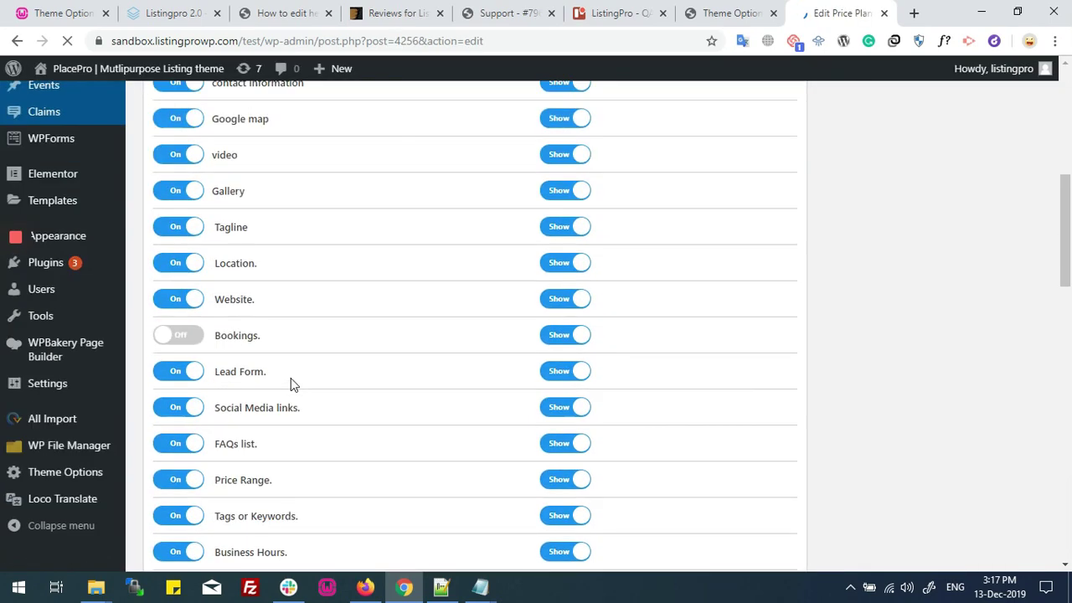
scroll(290, 378, down, 2)
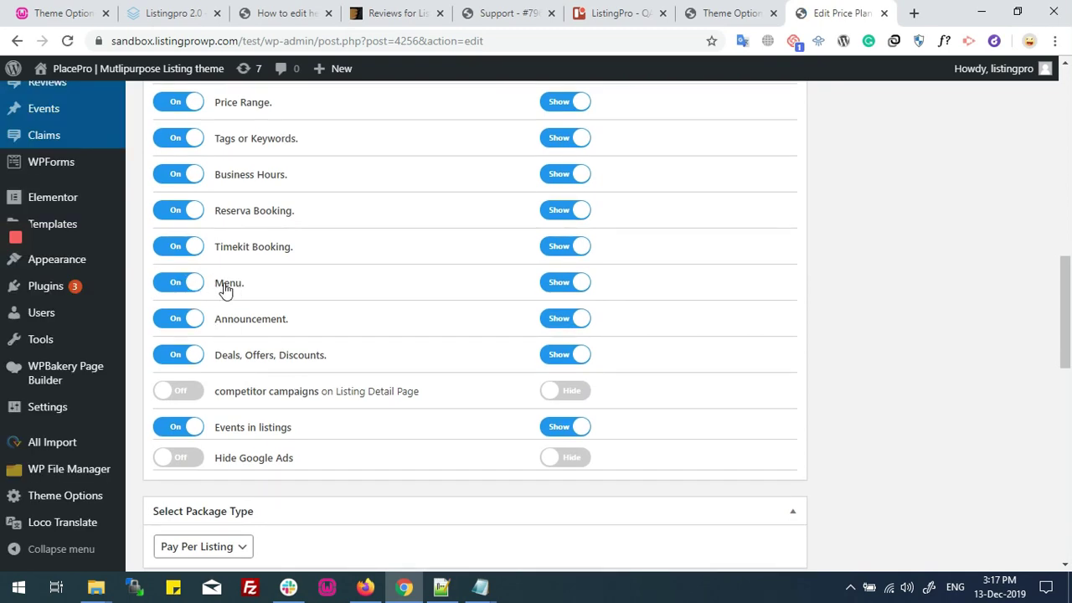
- Go back to the dashboard's Menu page and start a new menu item with ADD NEW
click(365, 586)
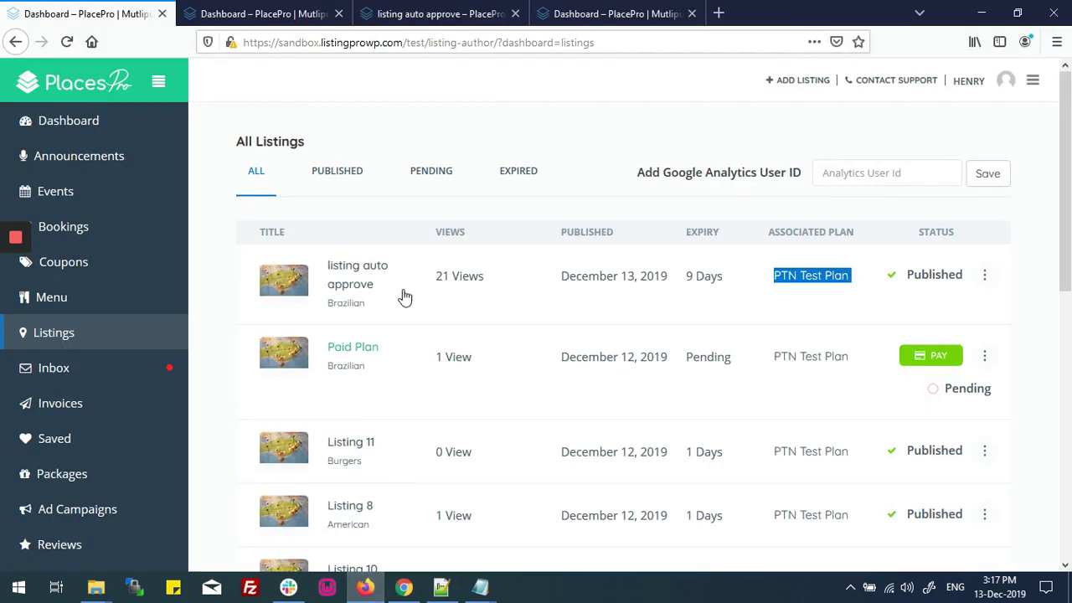
click(310, 12)
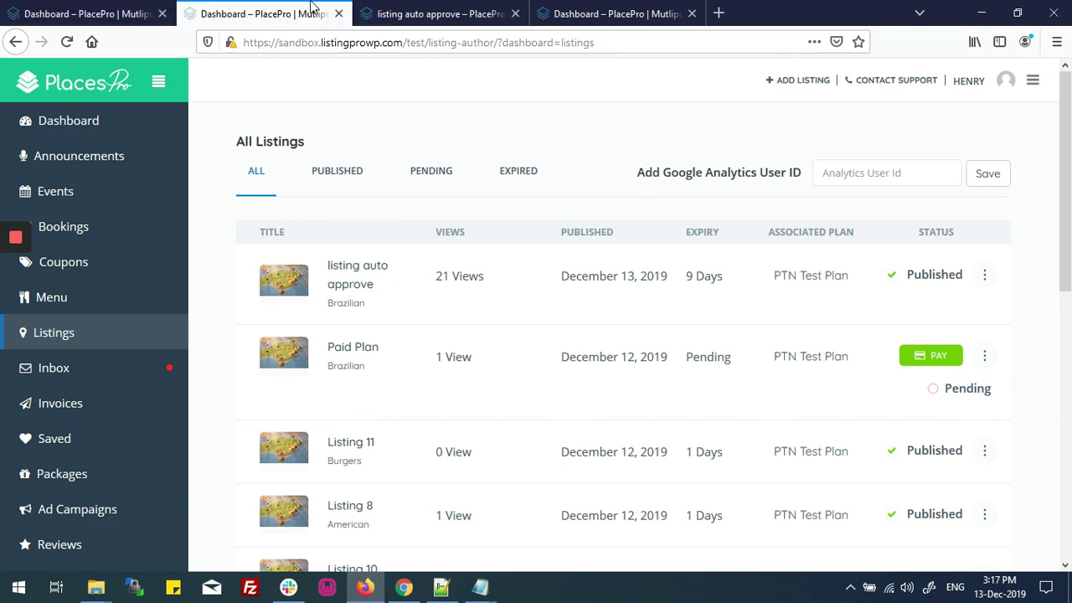
click(394, 9)
click(579, 10)
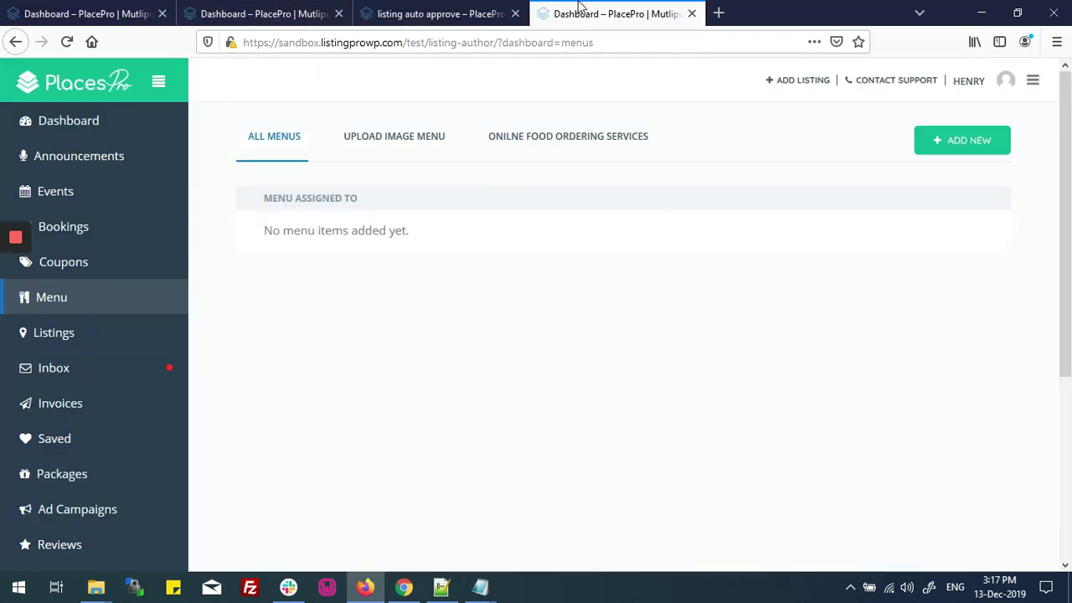
click(957, 141)
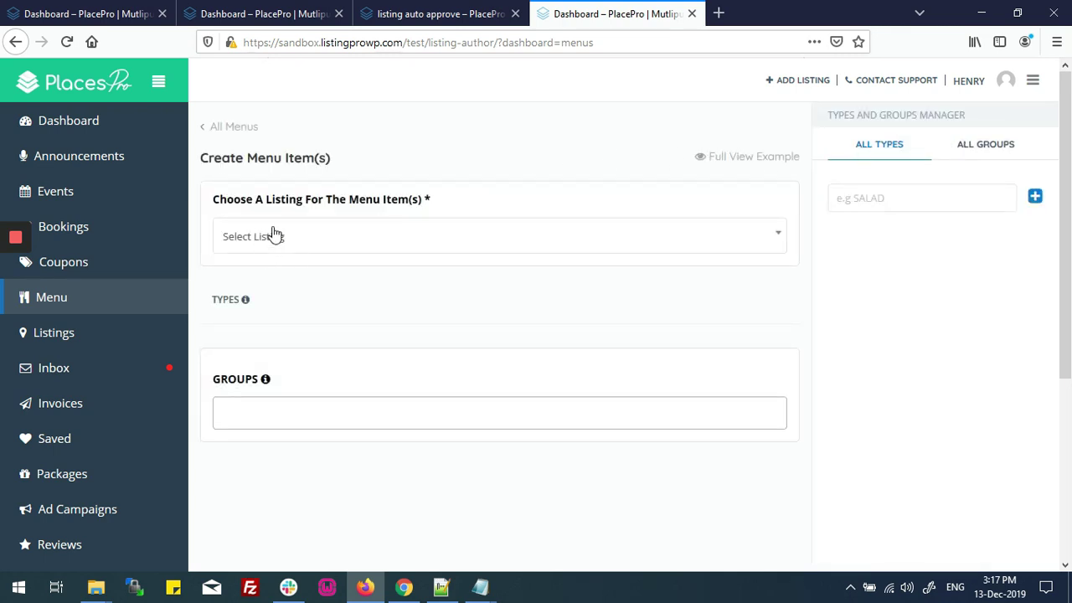
- Search the Select Listing dropdown for 'listing' and choose 'listing auto approve'
drag(216, 207, 474, 206)
click(460, 205)
click(295, 240)
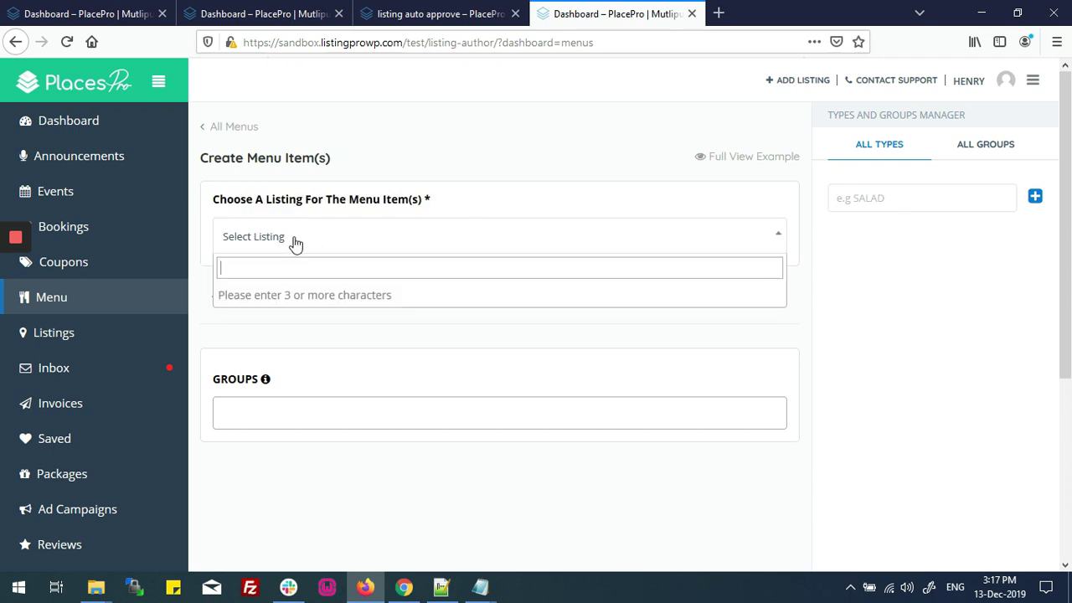
text(listing)
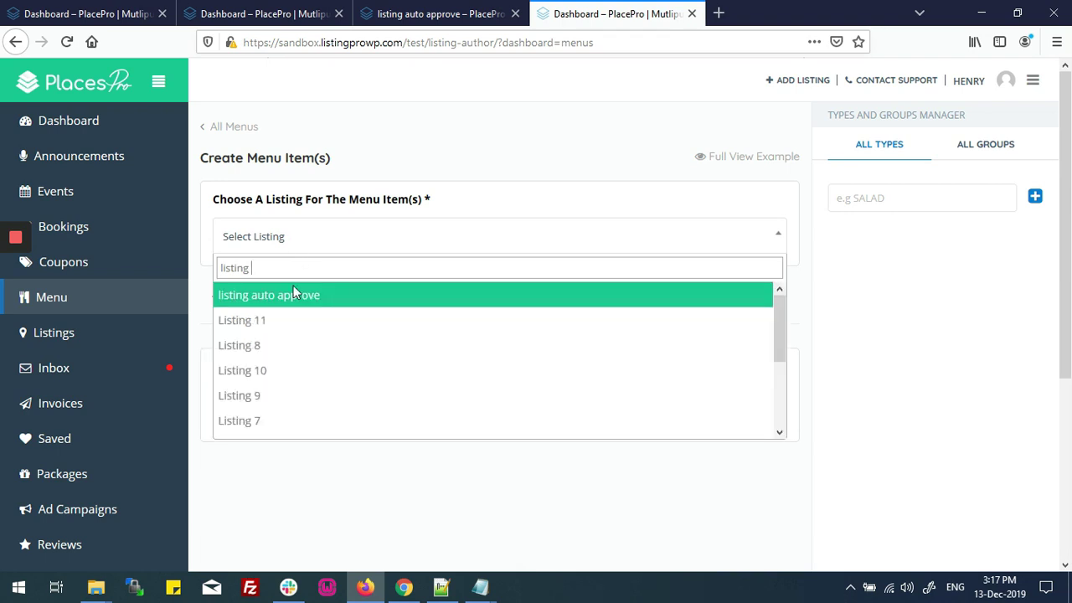
click(280, 303)
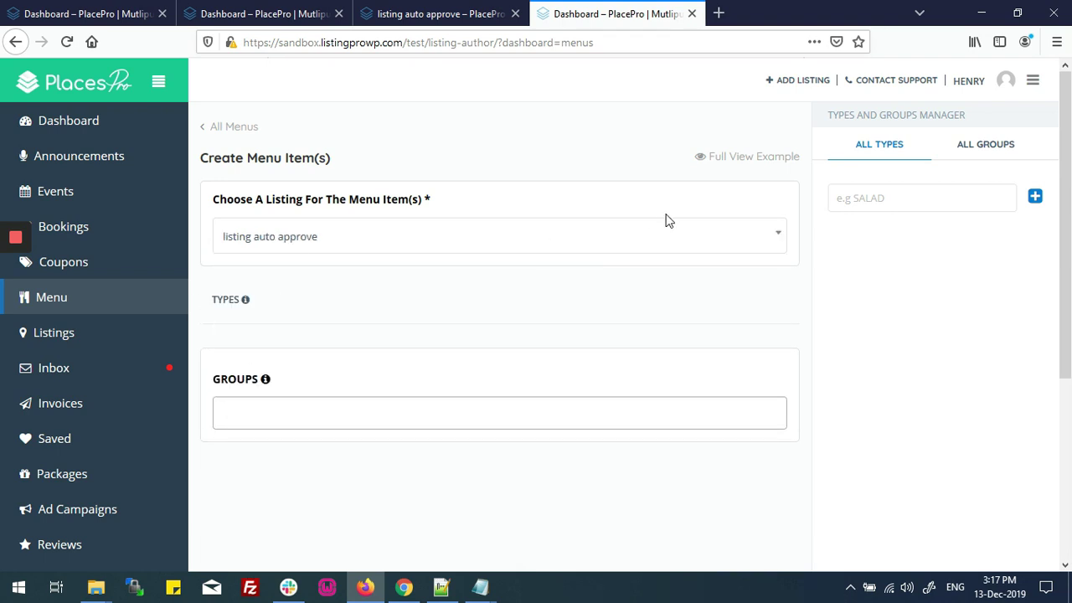
drag(832, 124, 970, 124)
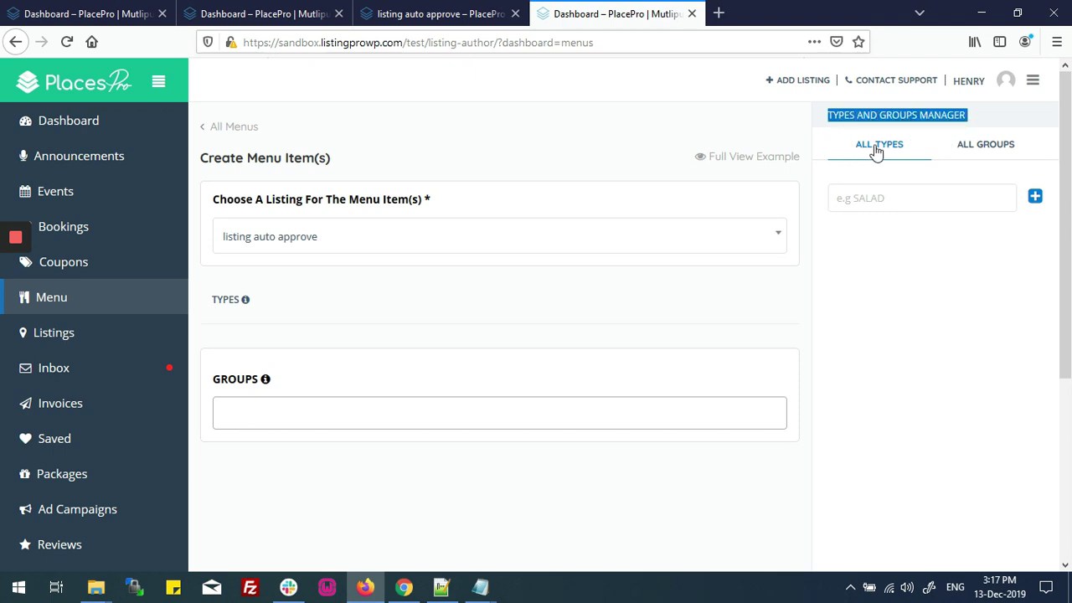
- Add SALAD as a new menu type under ALL TYPES
click(896, 201)
text(SALAD)
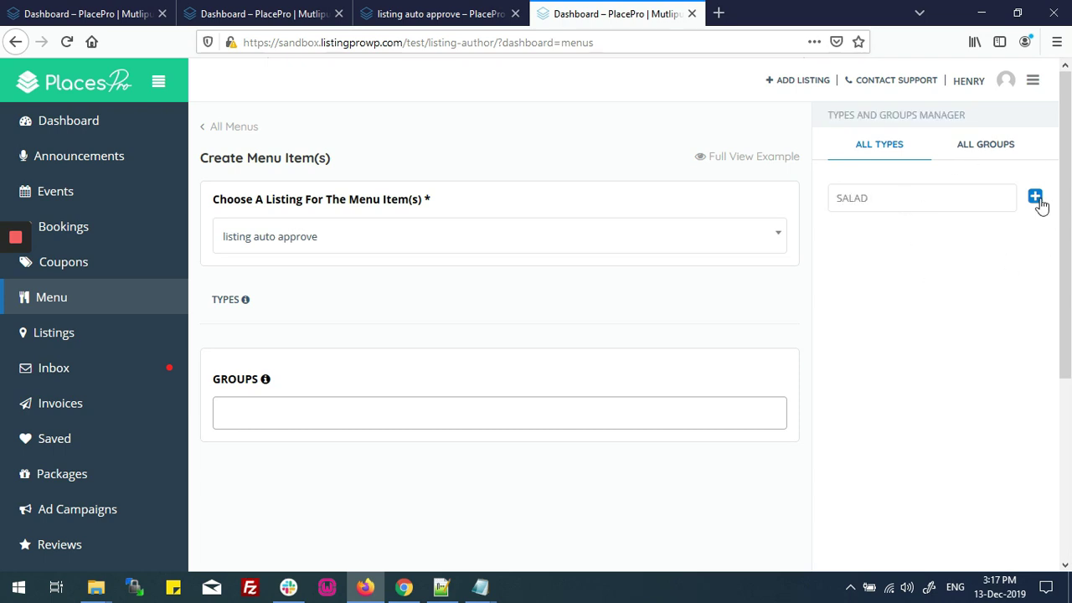
click(1040, 203)
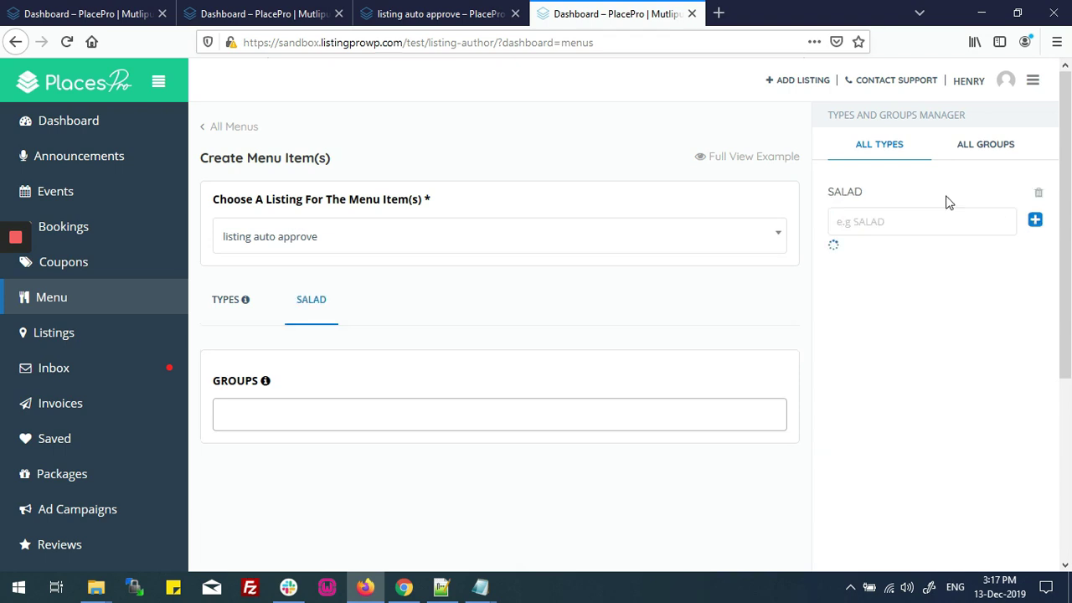
- Add a SPICY menu group under ALL GROUPS
click(969, 151)
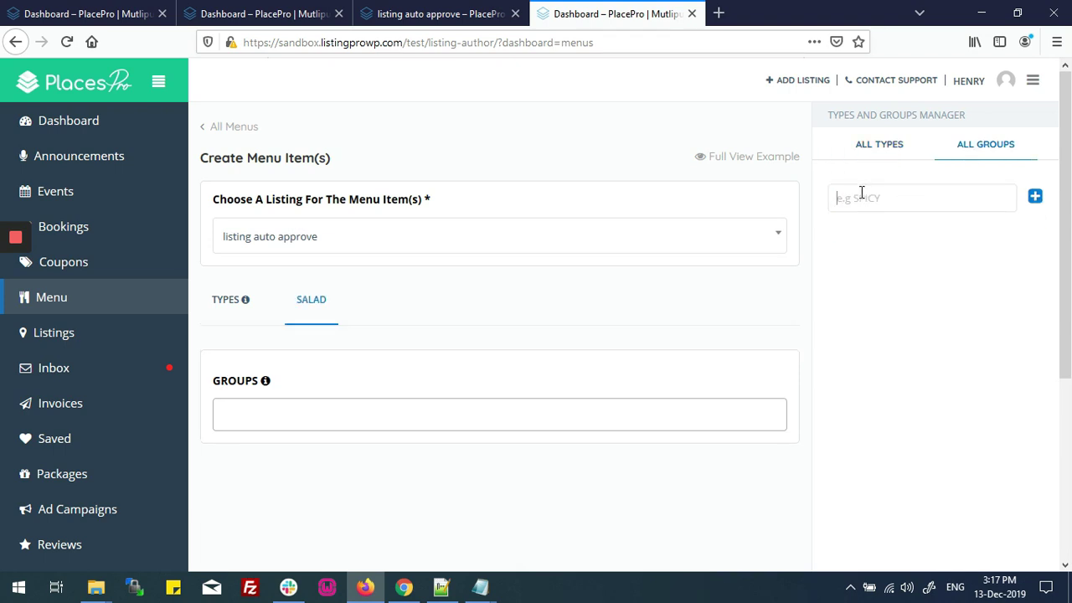
text(S)
drag(831, 192, 880, 192)
click(890, 143)
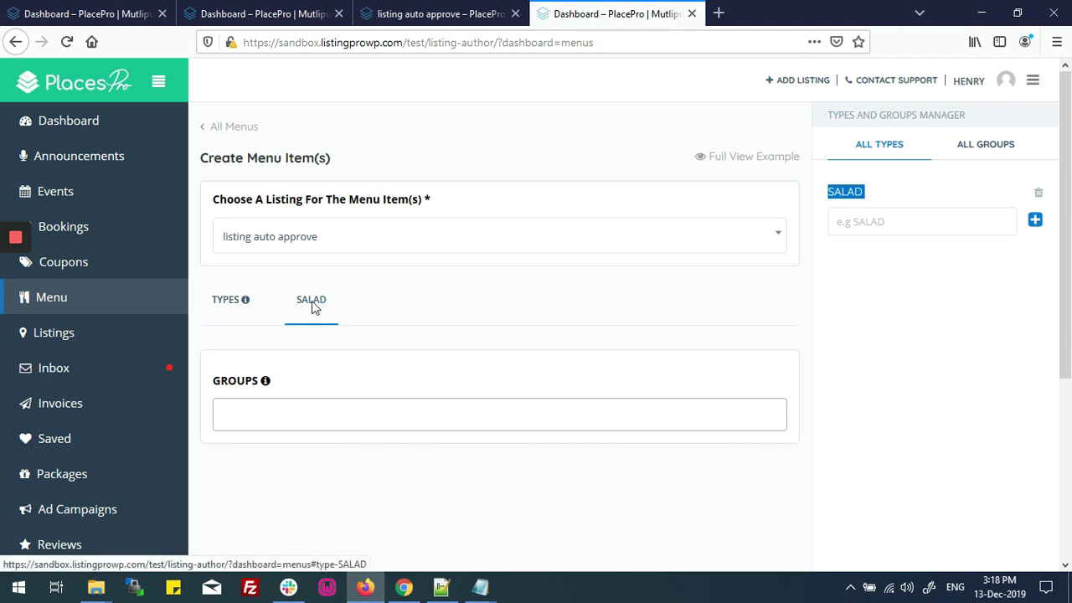
- Assign the SPICY group to the new menu item
click(340, 416)
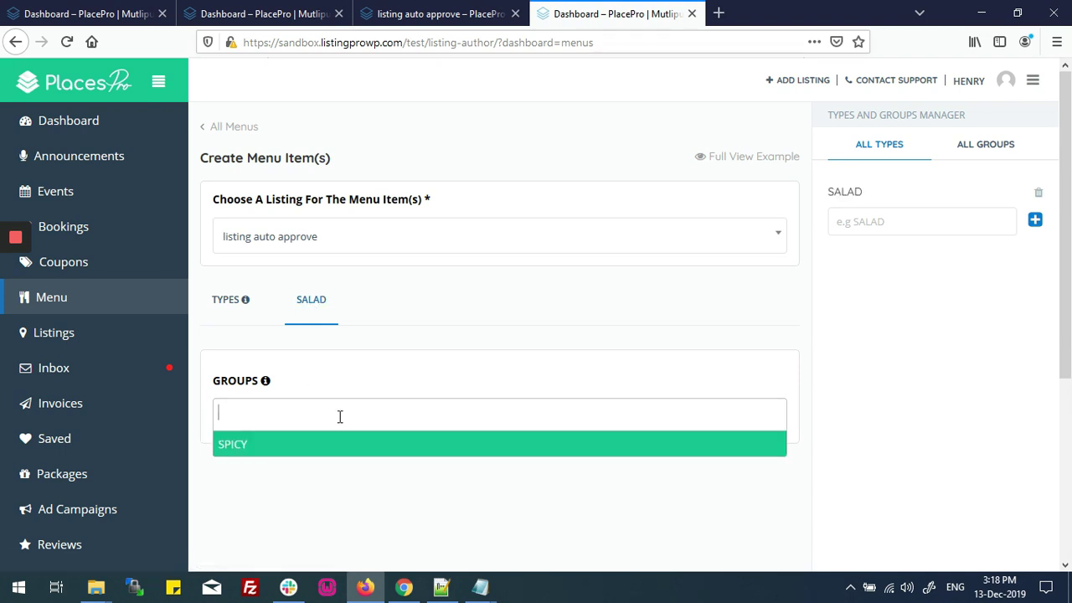
click(247, 450)
scroll(505, 318, down, 4)
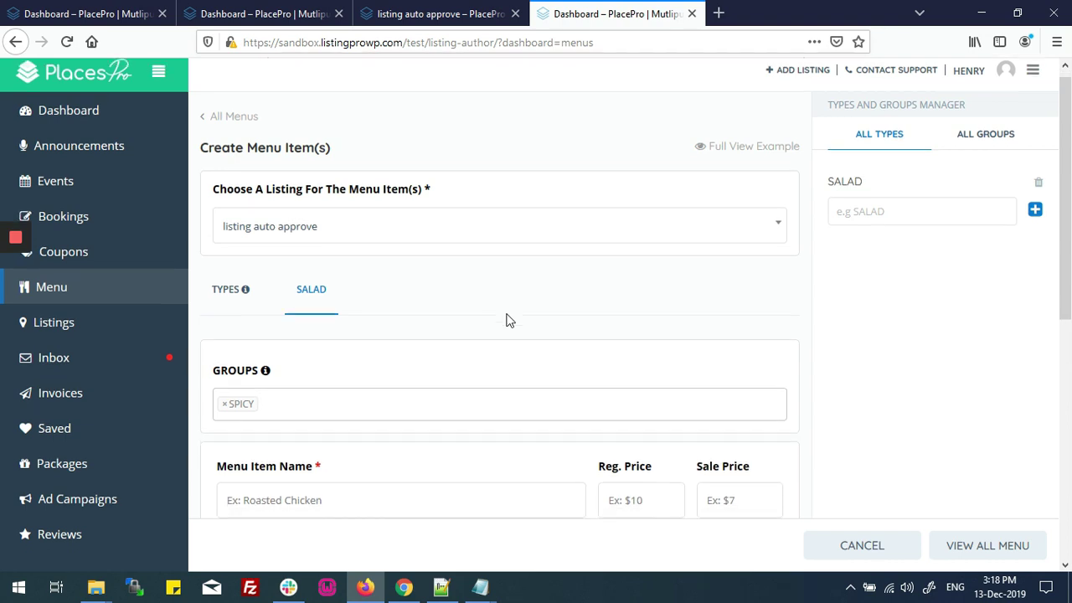
- Name the item 'Spicy Salad' with regular price 12 and sale price 10
click(361, 192)
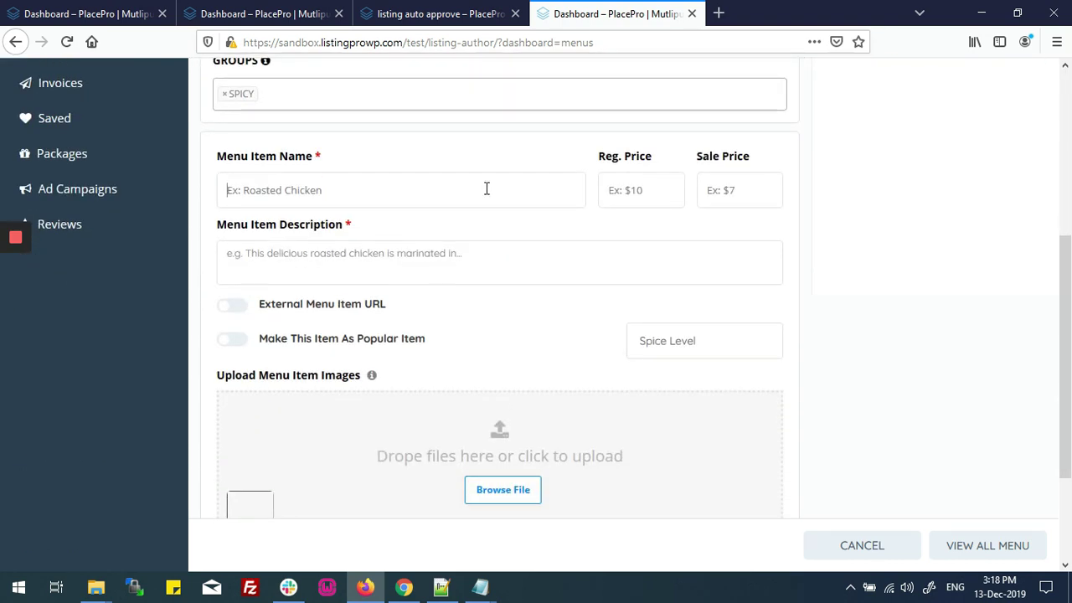
text(Spci)
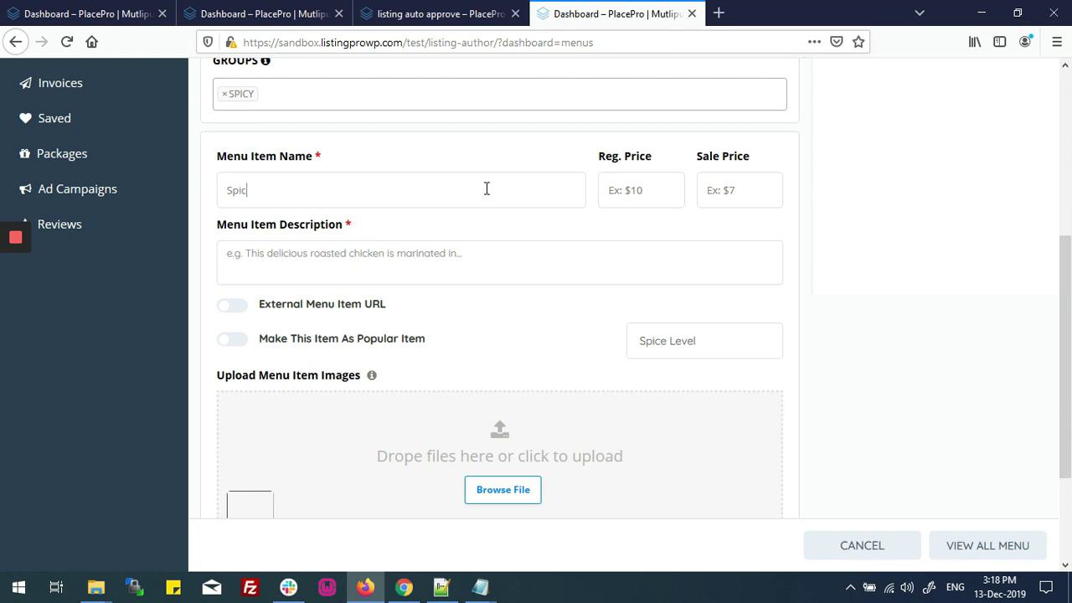
key(BackSpace)
text(Salad)
click(628, 196)
text(12)
click(722, 190)
text(10)
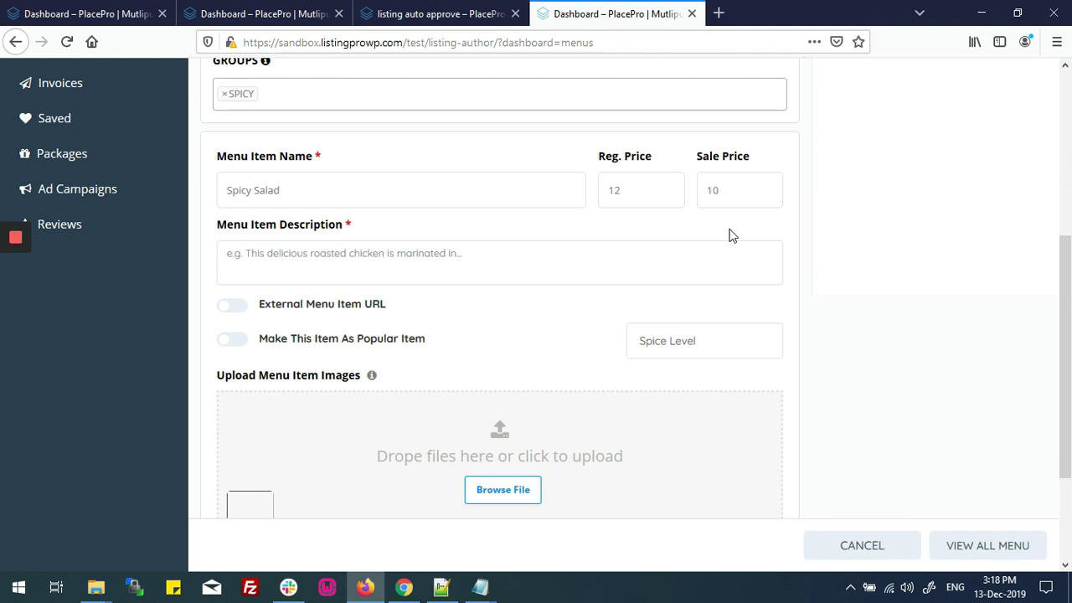
- Describe the item as 'This is menu that we are offering for the listings as spicy salad.' and enable External Menu Item URL
click(288, 247)
text(This is me)
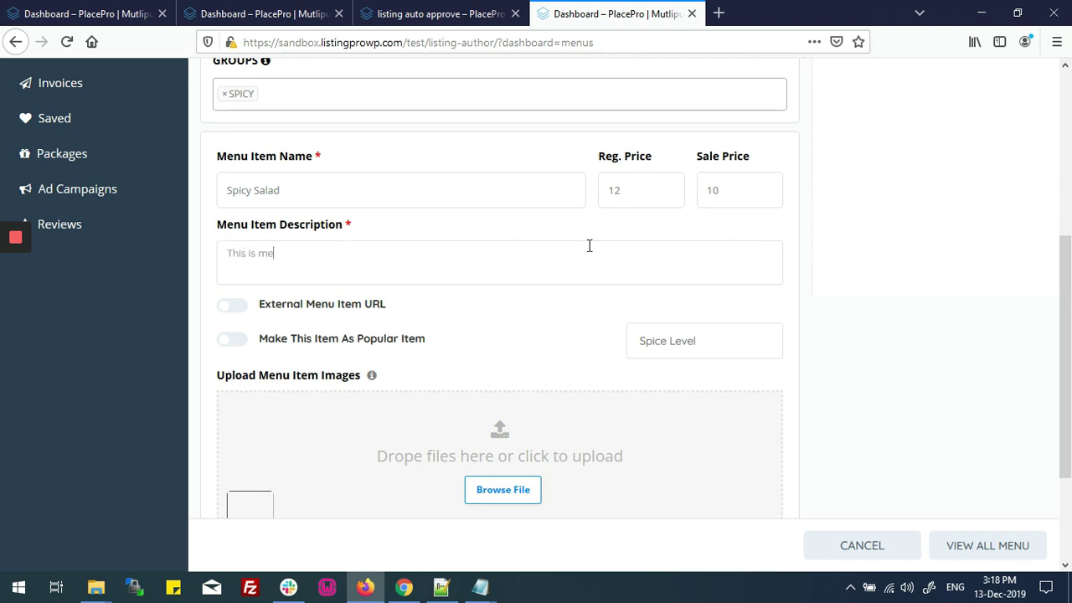
text(nu that we are offering for the listings )
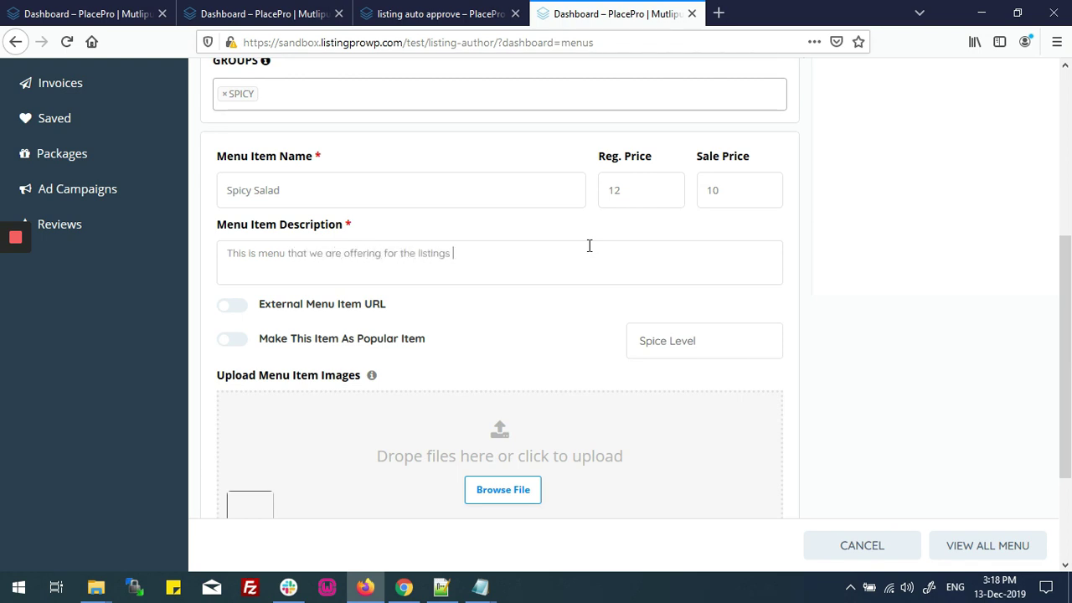
text(as spicy salad.)
drag(260, 304, 383, 304)
drag(258, 304, 387, 306)
click(239, 310)
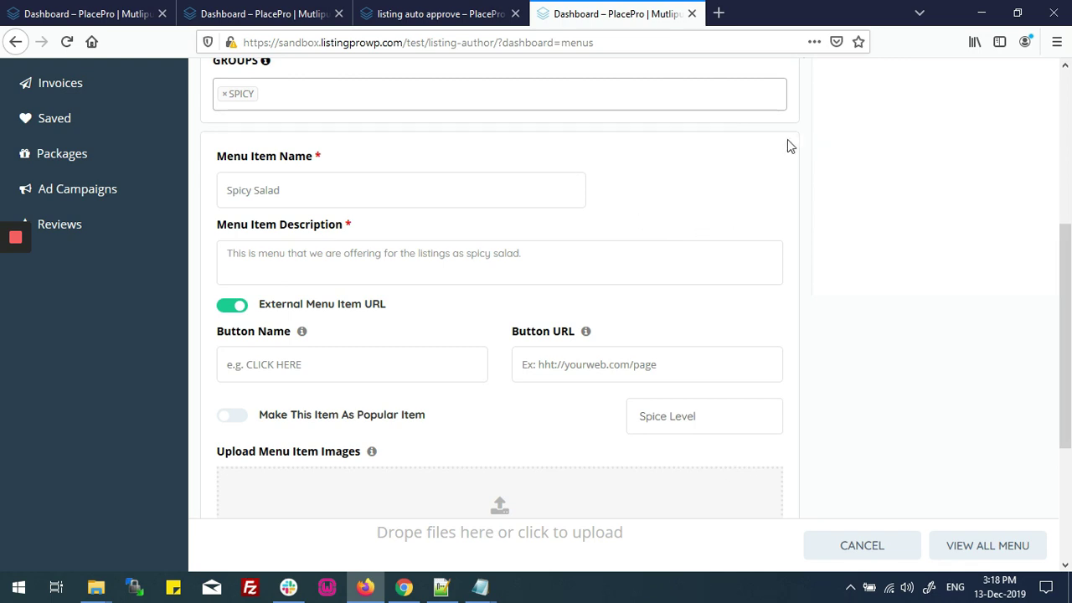
click(585, 358)
click(598, 364)
- Turn the external link back off and mark Spicy Salad as a popular item
click(232, 306)
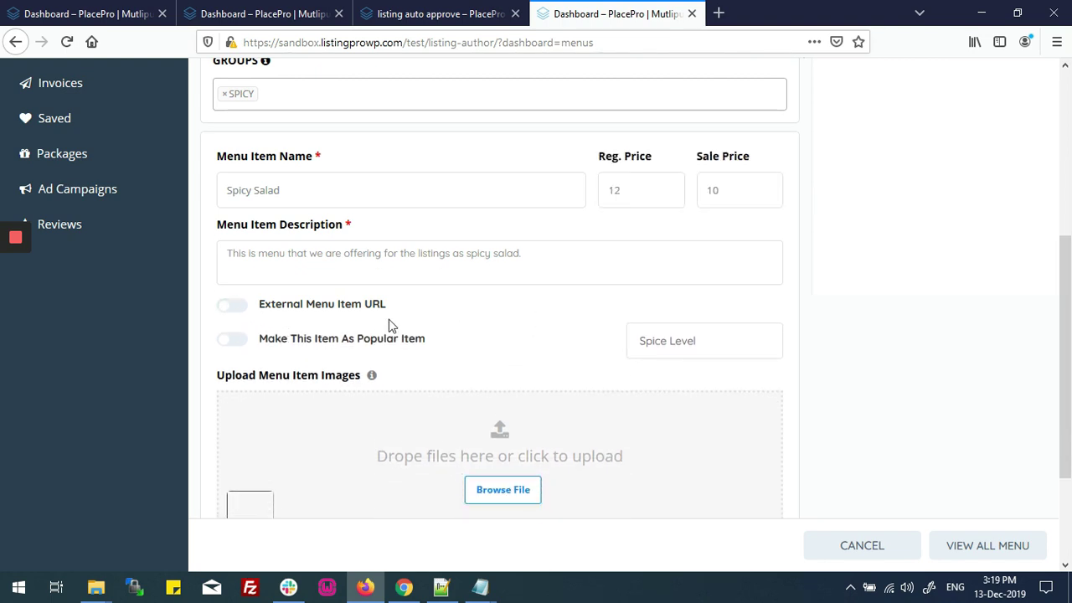
scroll(513, 277, down, 1)
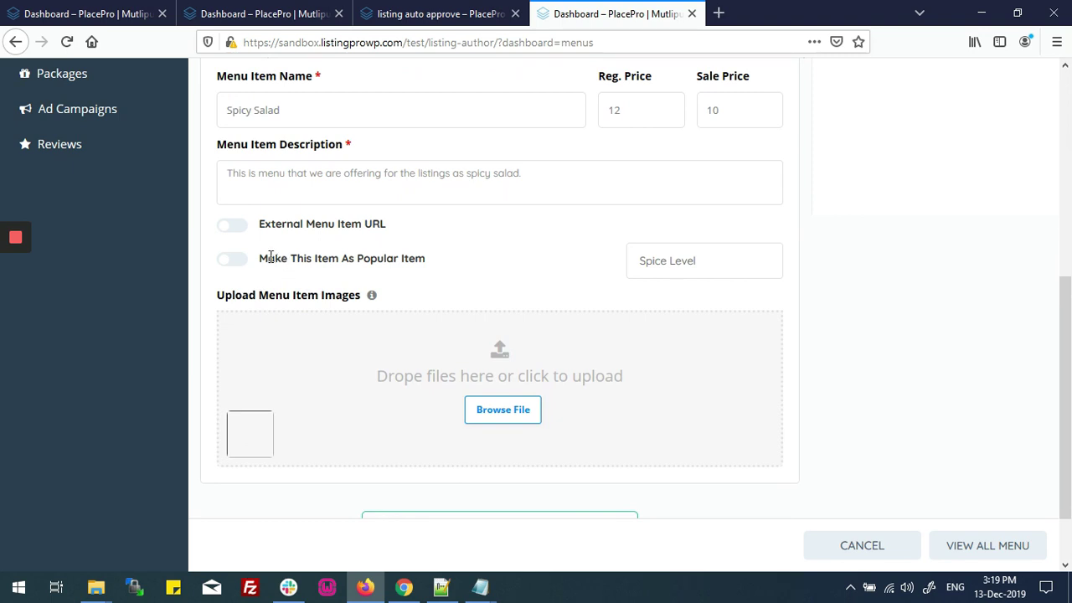
drag(259, 258, 426, 257)
click(342, 257)
click(242, 263)
- Set the spice level to two chilies and browse for an item image
click(703, 266)
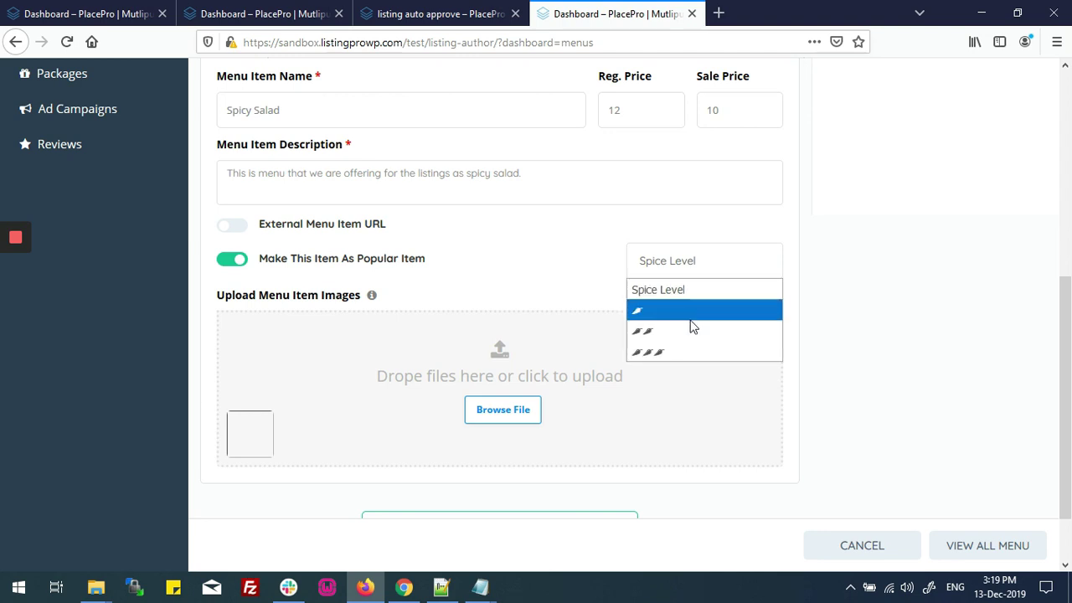
click(689, 299)
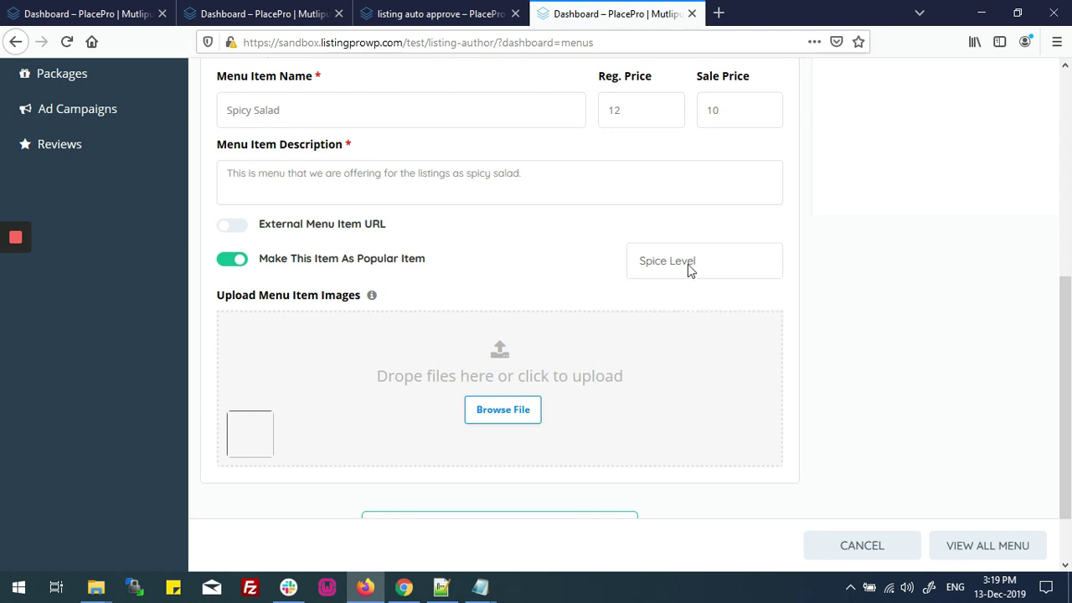
click(688, 266)
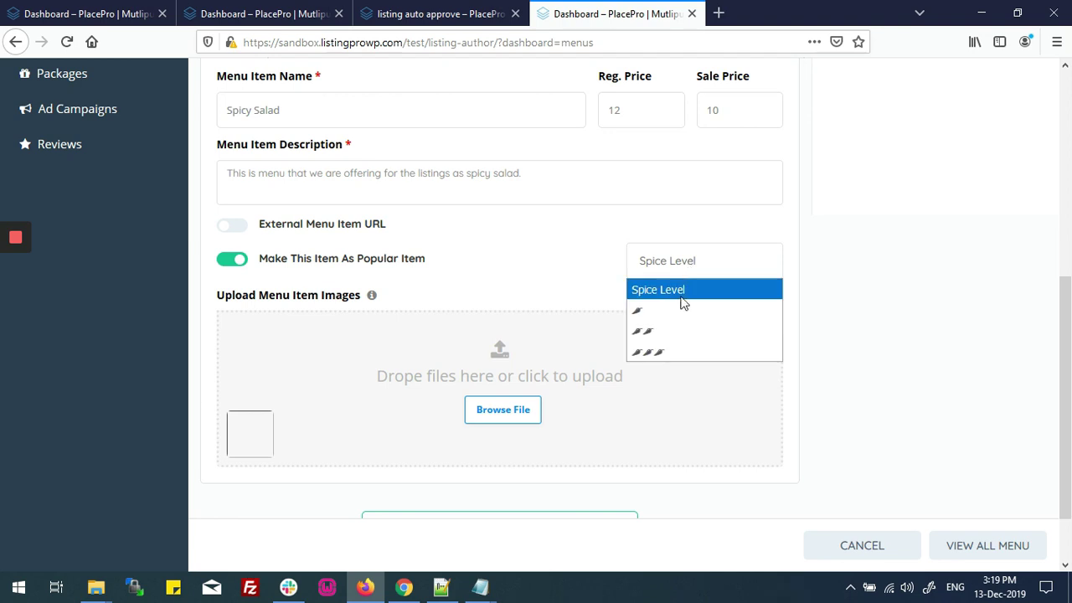
click(653, 335)
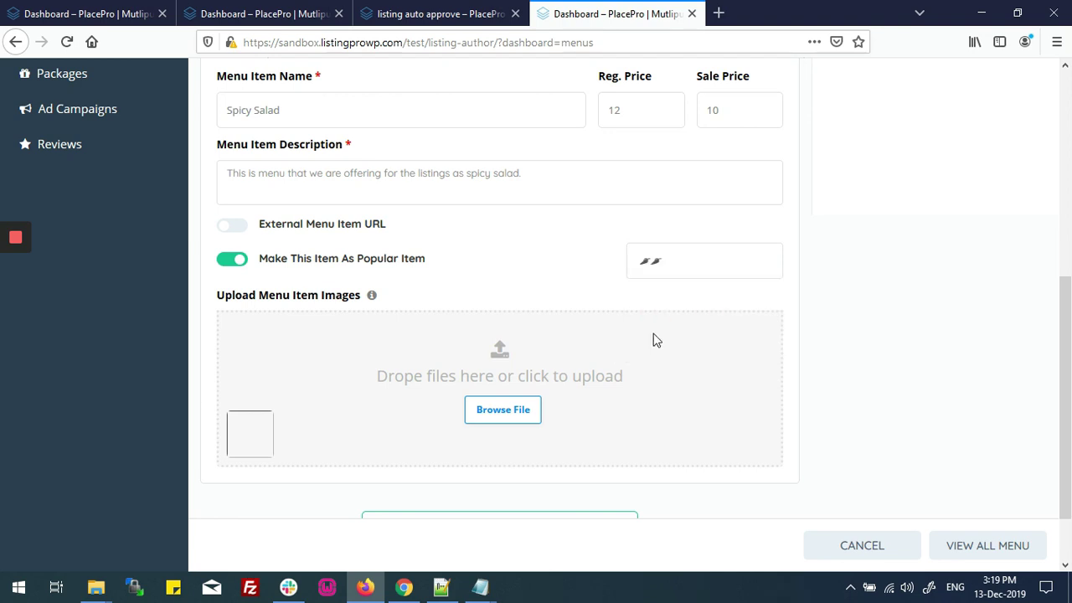
click(519, 423)
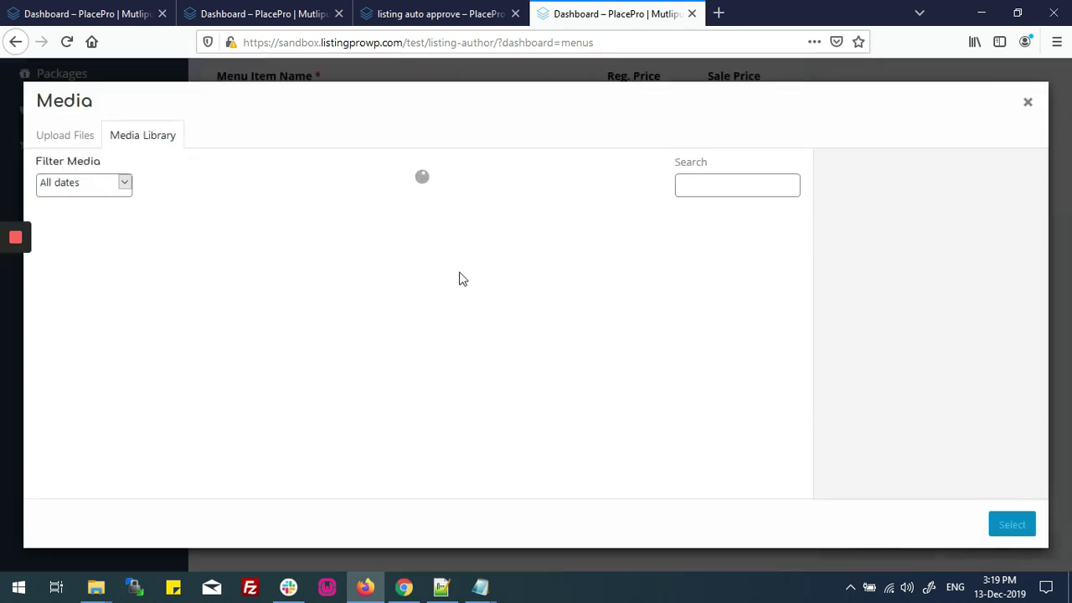
- Attach the grass silhouette photo and add Spicy Salad to the menu
click(309, 260)
click(1009, 523)
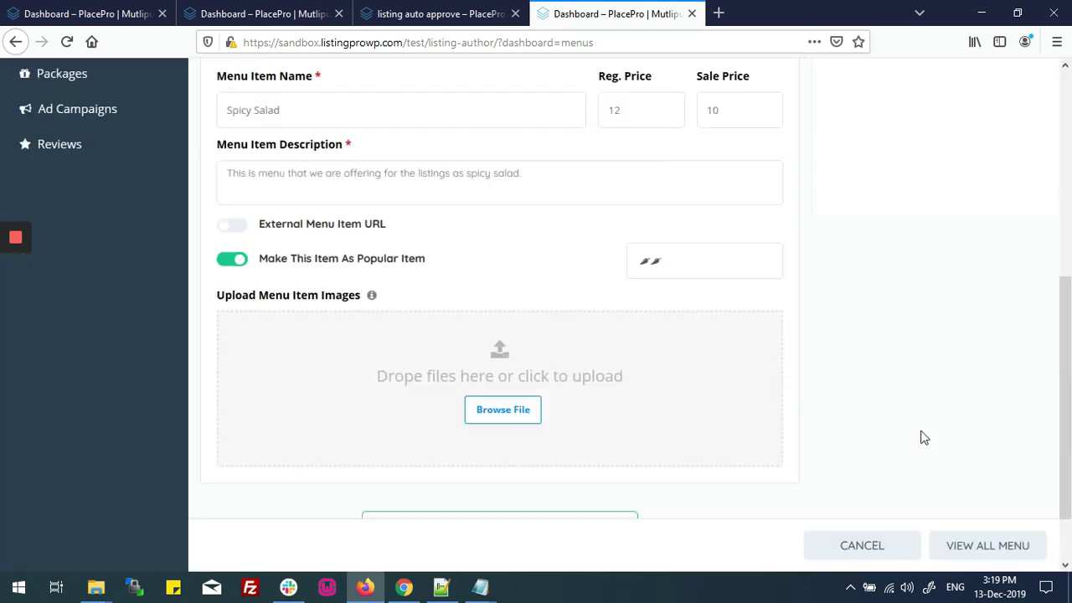
scroll(555, 363, down, 2)
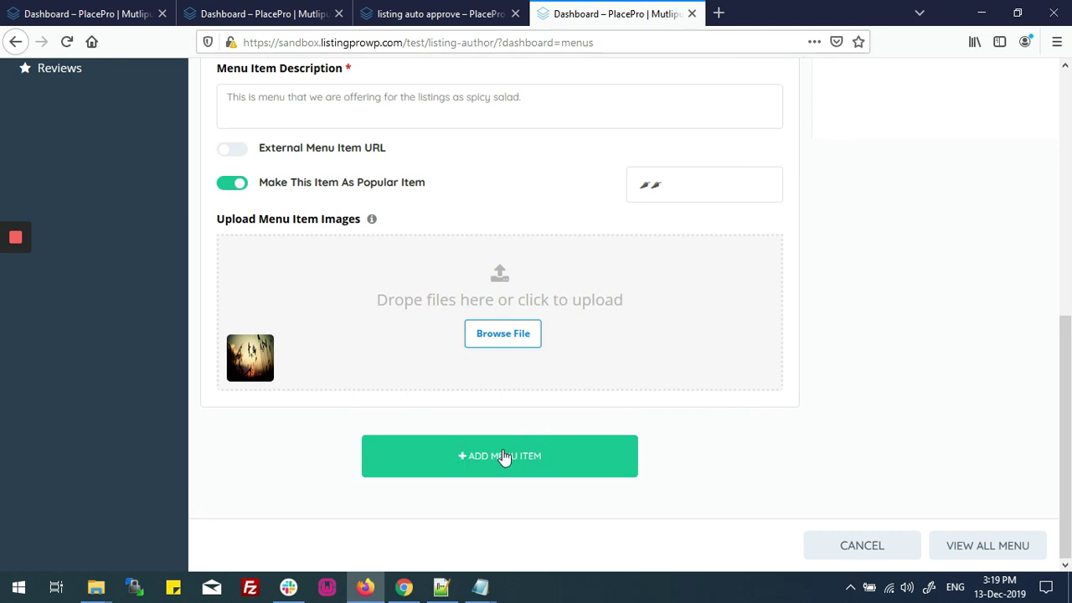
click(486, 463)
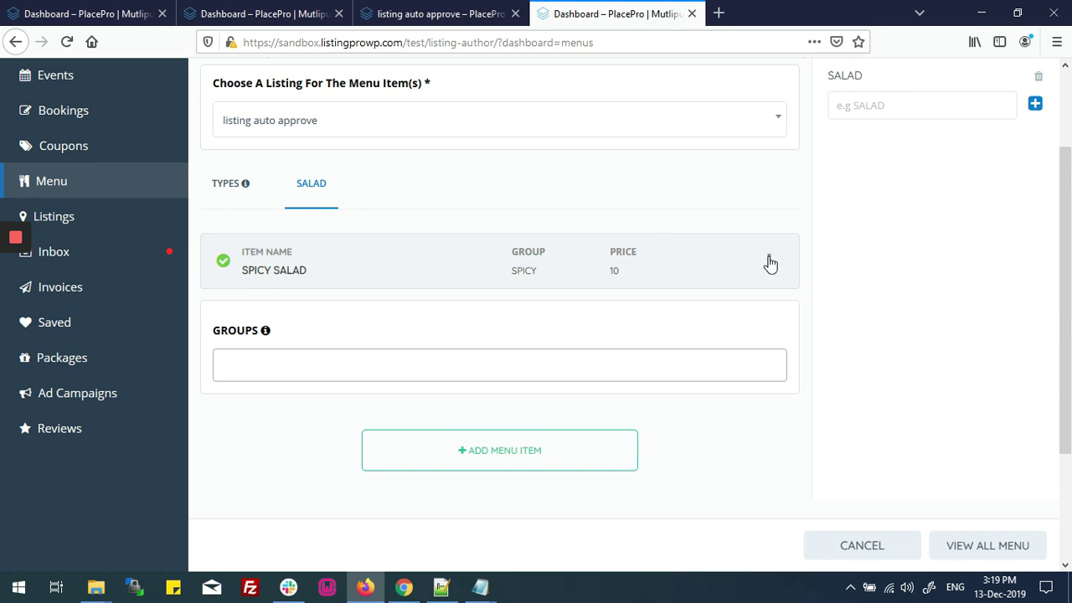
- Start a new SPICY-group menu item named 'Salad Bar 2'
click(301, 361)
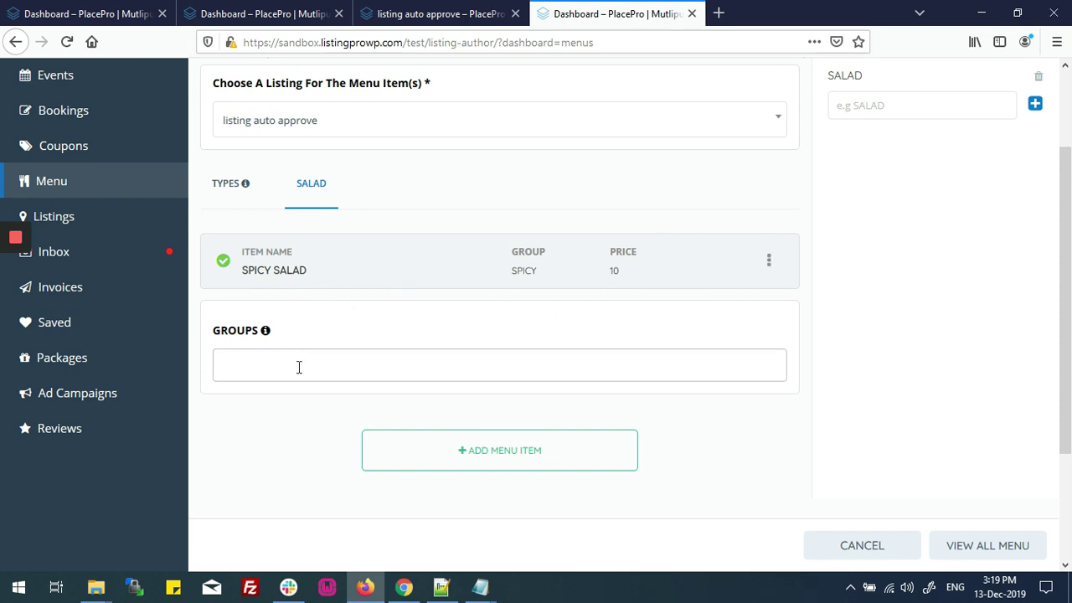
click(304, 401)
click(473, 452)
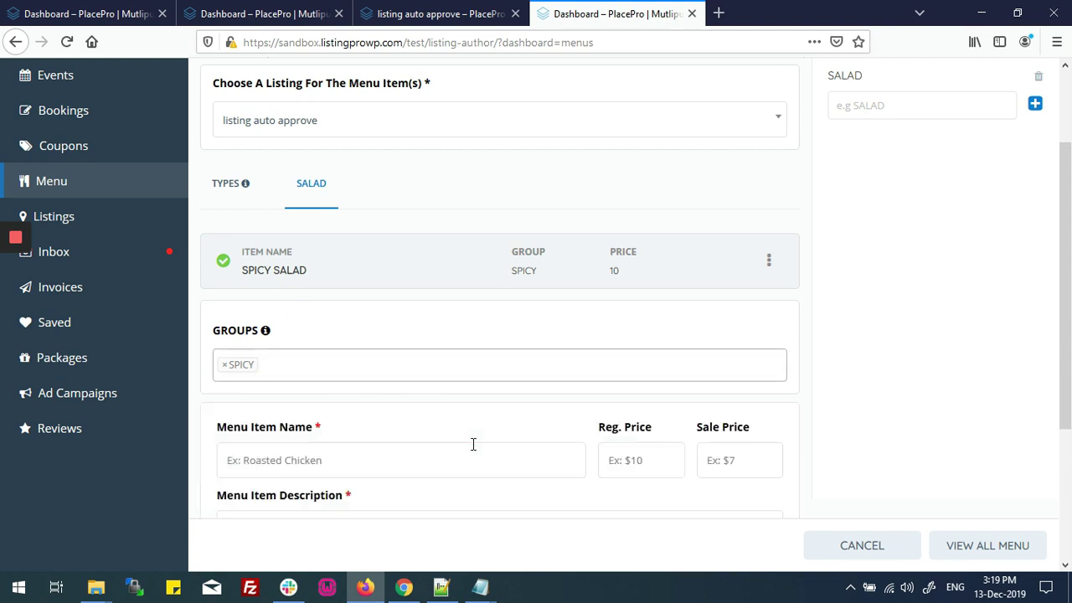
scroll(347, 223, down, 3)
click(344, 220)
text(Salad)
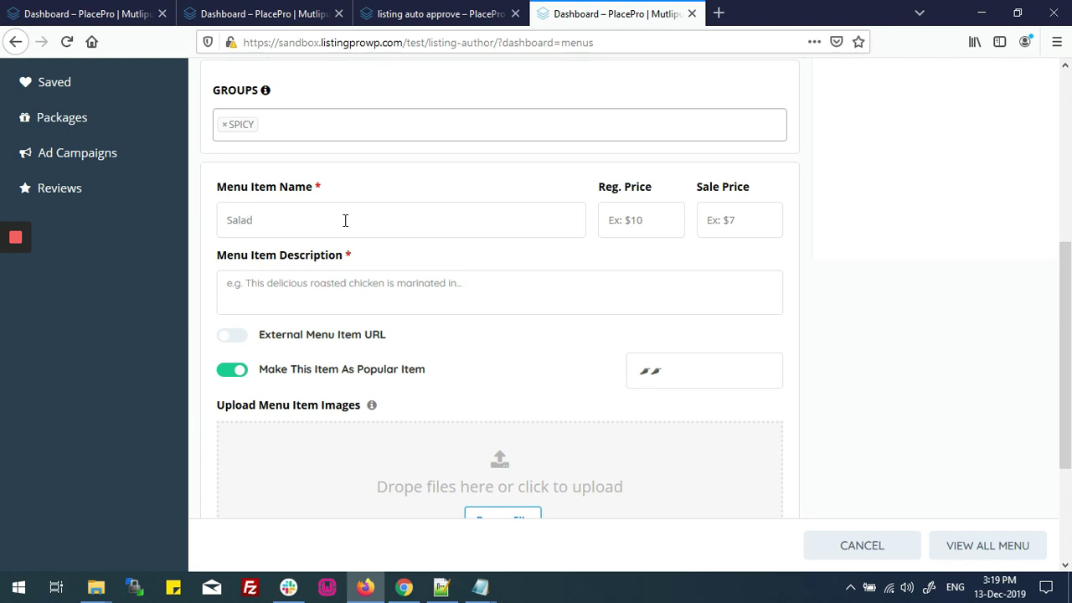
text( Bar 2)
- Give Salad Bar 2 a regular price of 33 and begin its description
click(613, 218)
text(33)
click(384, 287)
text(This is bar salad menu type 2)
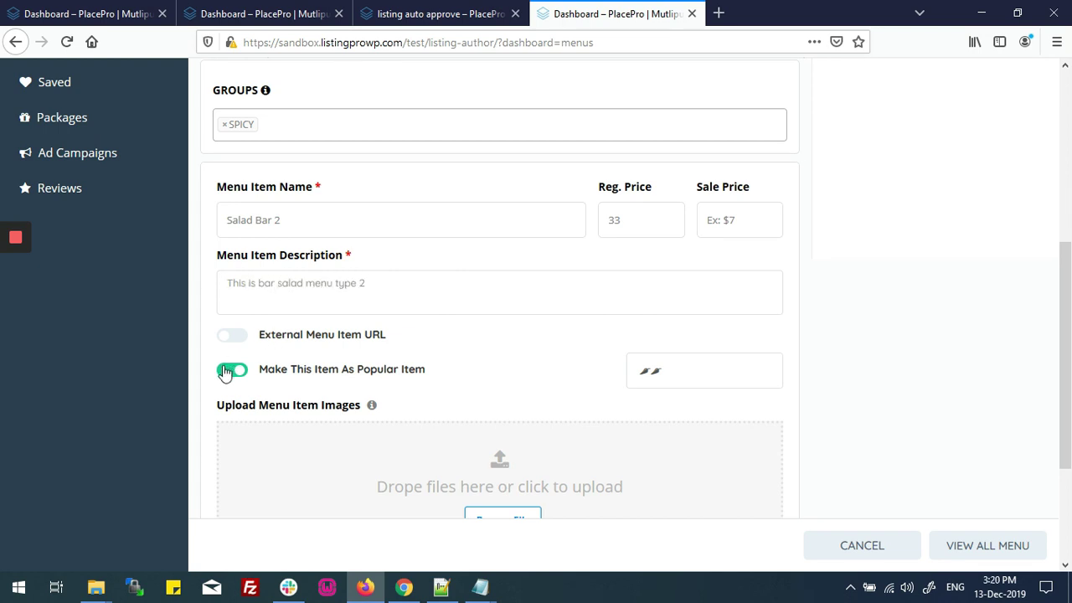
- Mark Salad Bar 2 as not popular with a three-chili spice level
click(225, 370)
click(769, 376)
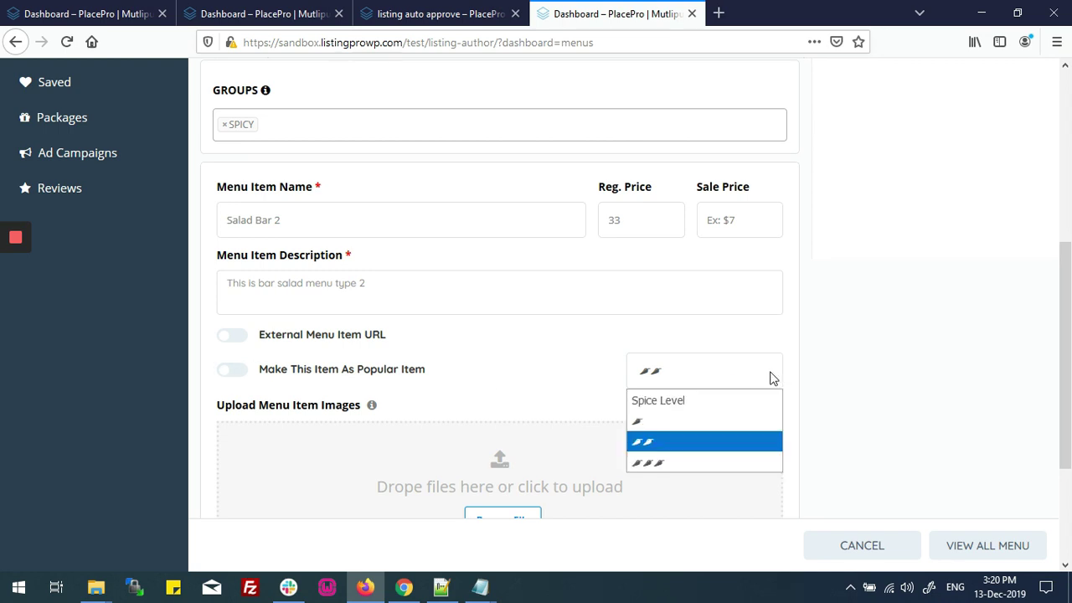
click(658, 464)
scroll(661, 472, down, 2)
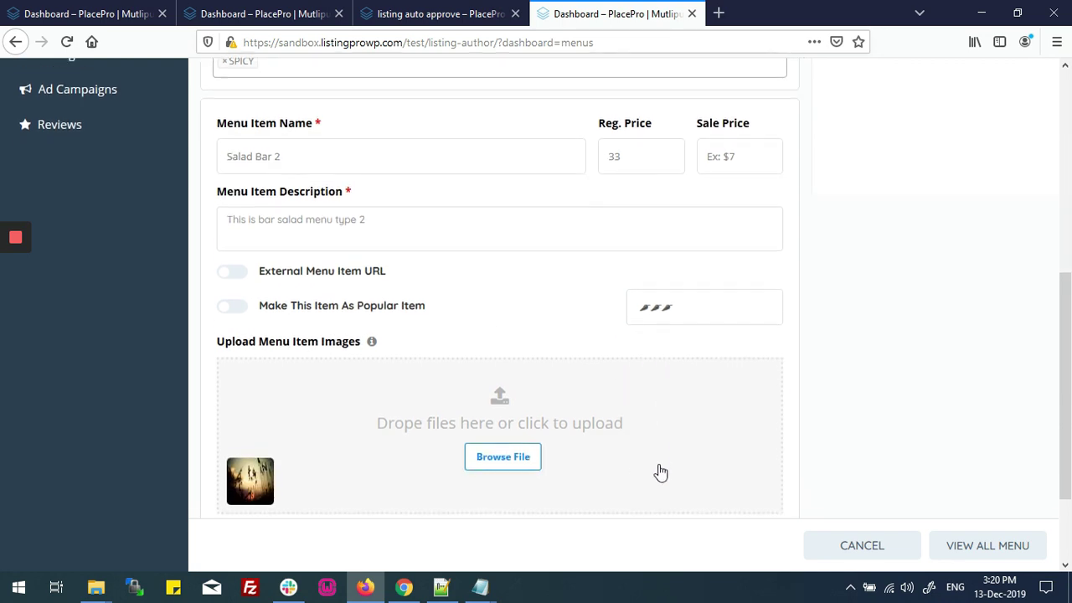
click(503, 440)
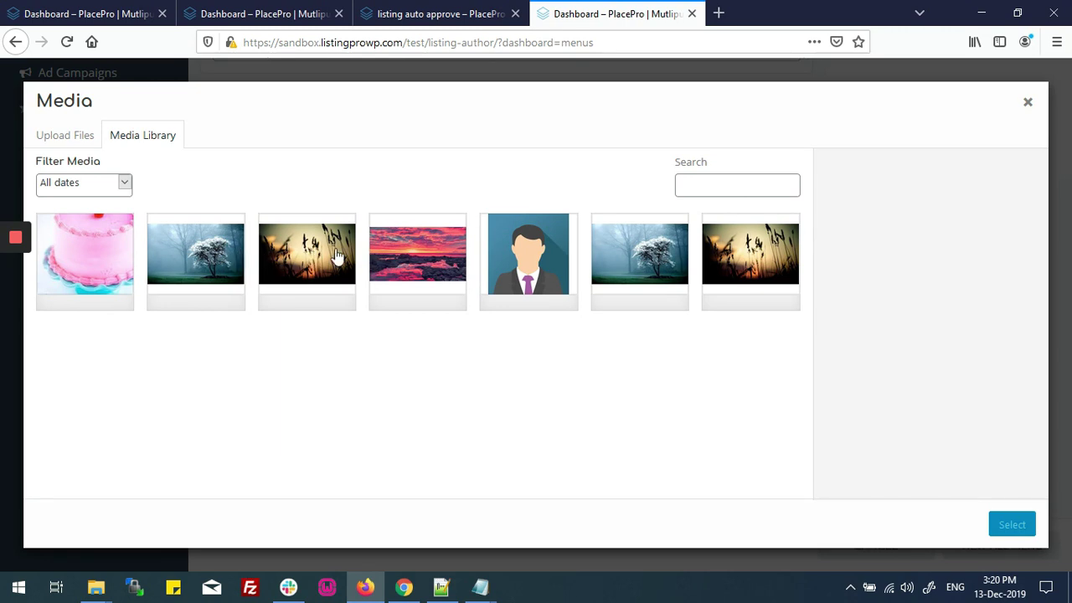
- Attach the pink sunset photo to Salad Bar 2
click(410, 253)
click(1009, 524)
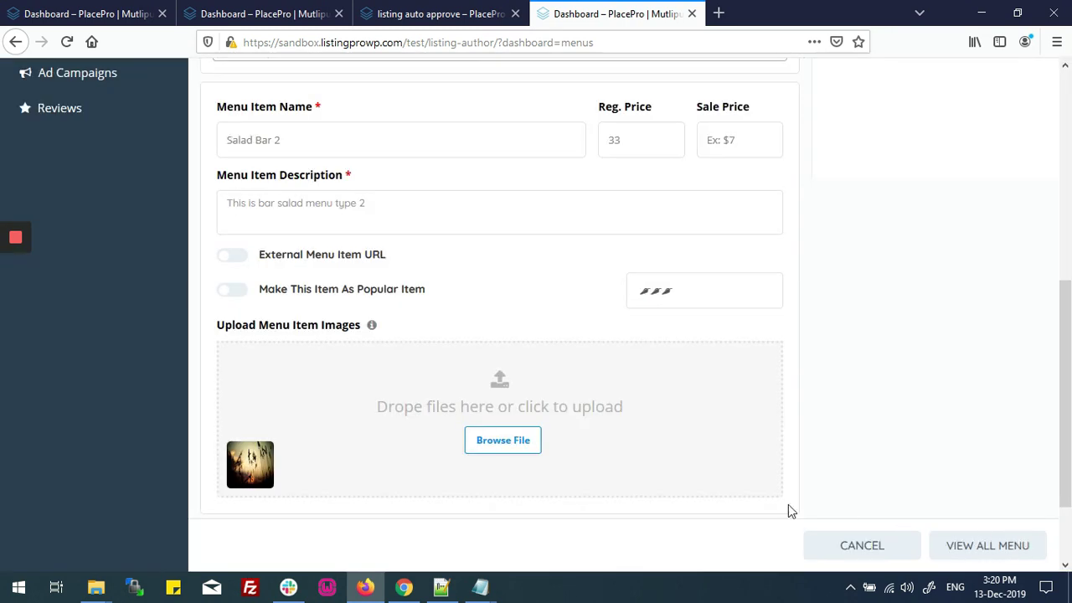
scroll(788, 509, down, 3)
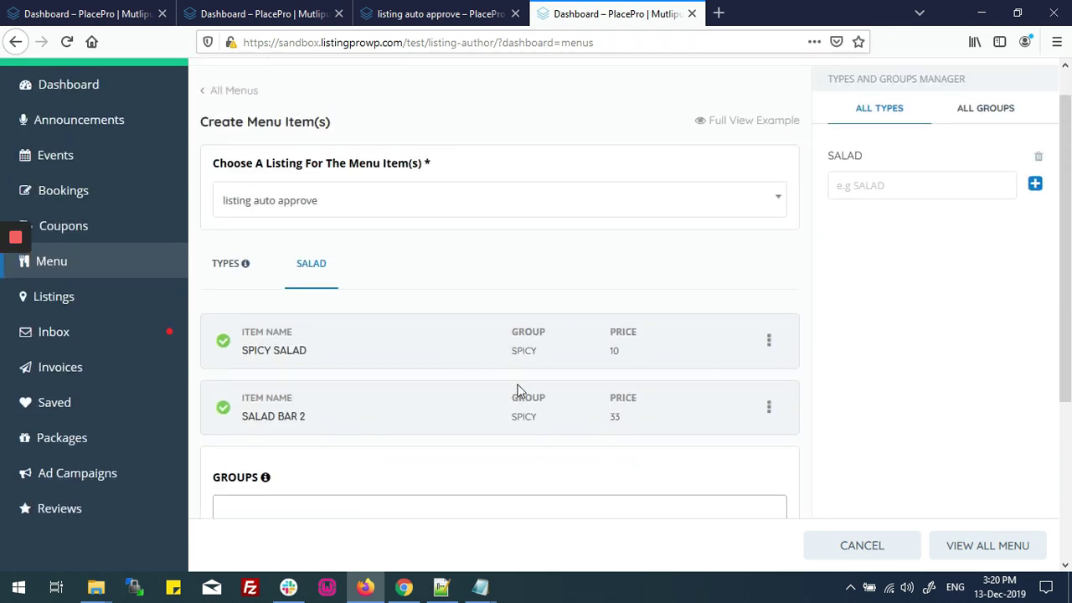
- Check that Spicy Salad and Salad Bar 2 both show the SPICY group in the SALAD list
double_click(525, 417)
double_click(524, 350)
scroll(852, 443, down, 2)
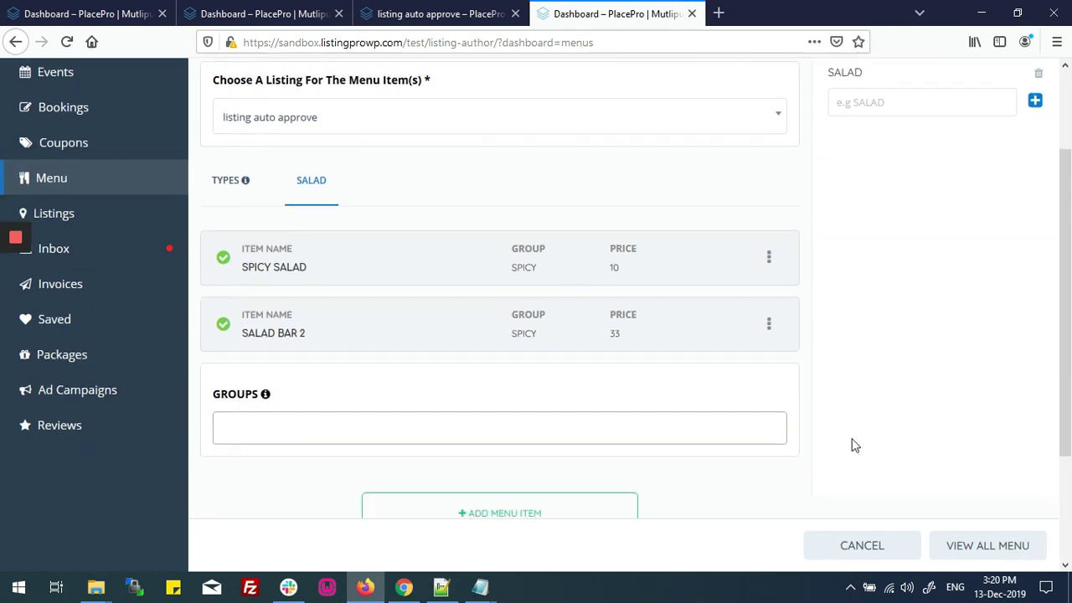
scroll(852, 442, up, 3)
- Go to the full menus list and close the outdated listing auto approve tab
click(998, 558)
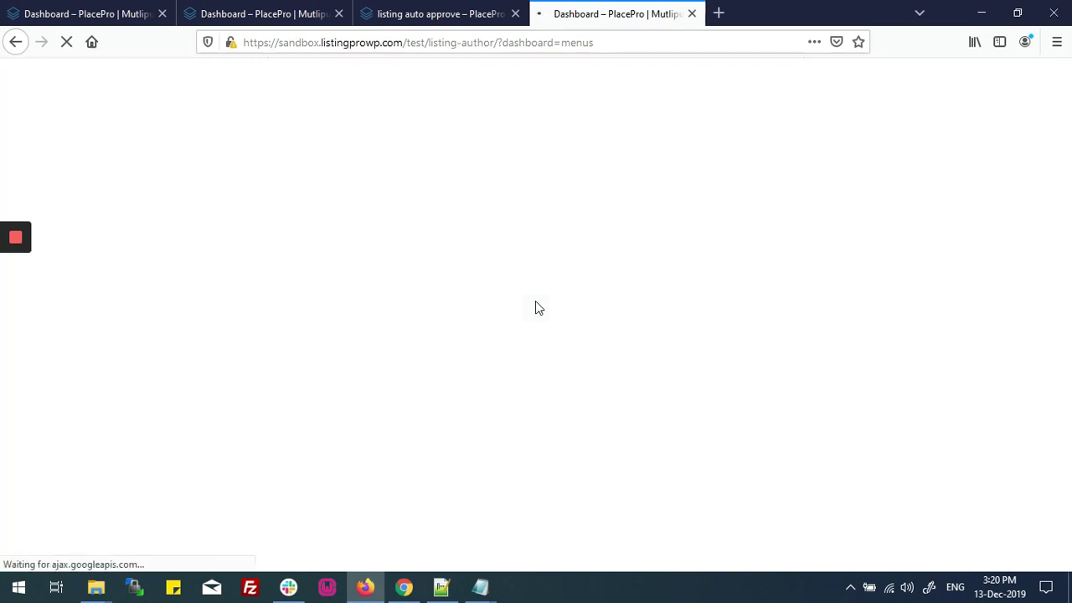
click(511, 17)
click(514, 14)
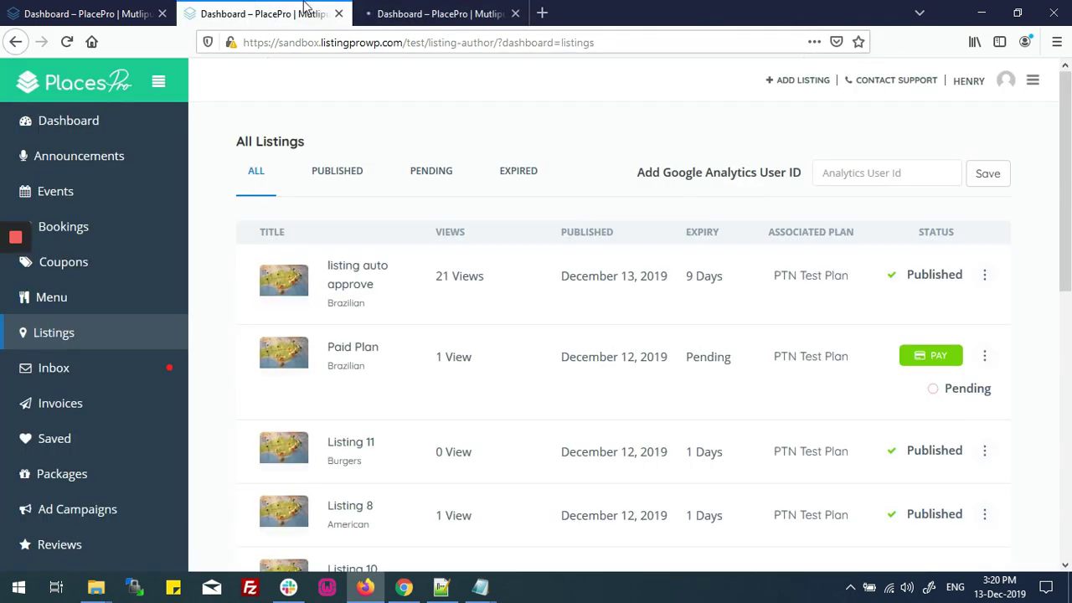
- Open the listing auto approve public page in a new tab and switch to it
right_click(365, 273)
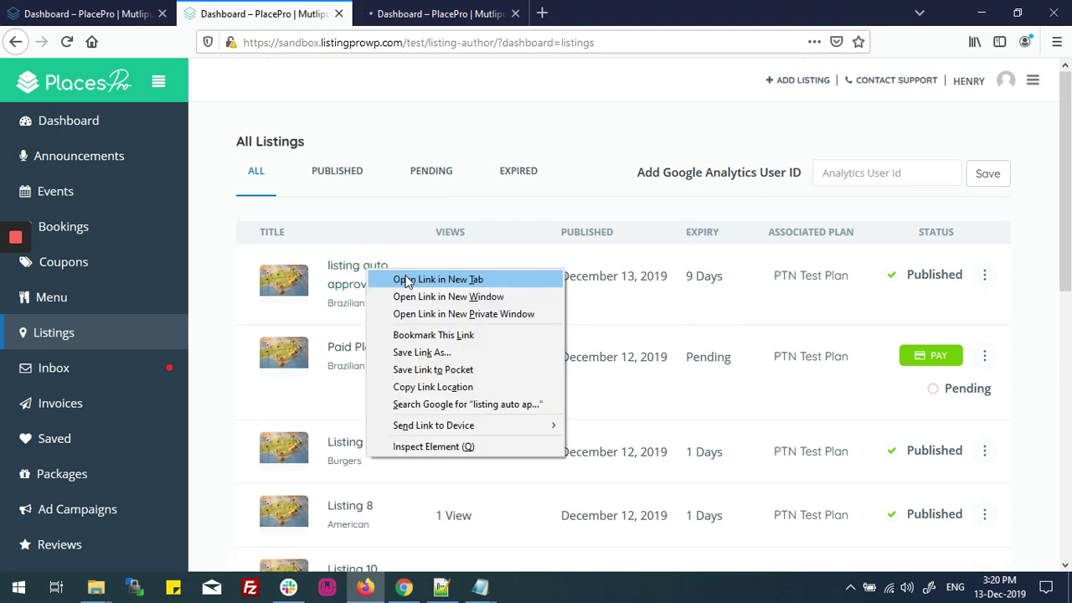
click(389, 280)
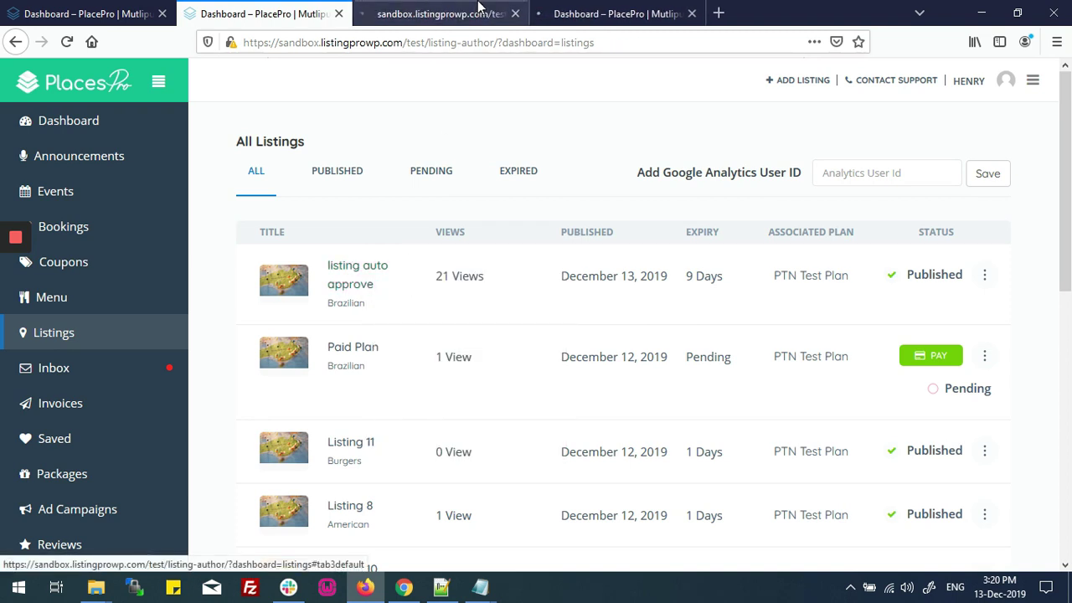
click(435, 10)
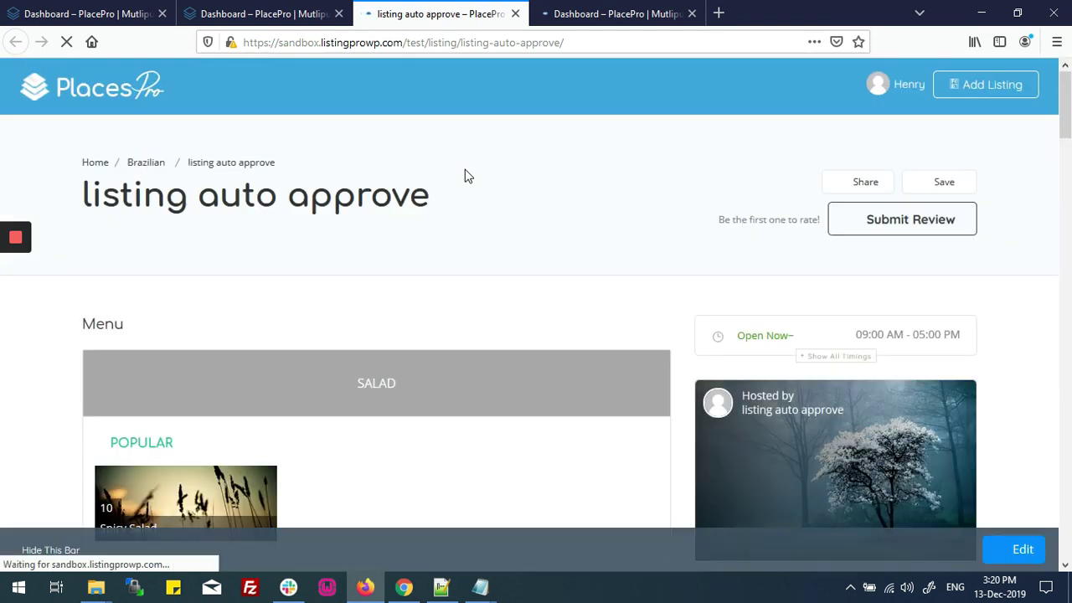
- Scroll to the Menu section to see Salad Bar 2 under SPICY at 33 with three chilies
scroll(467, 176, down, 2)
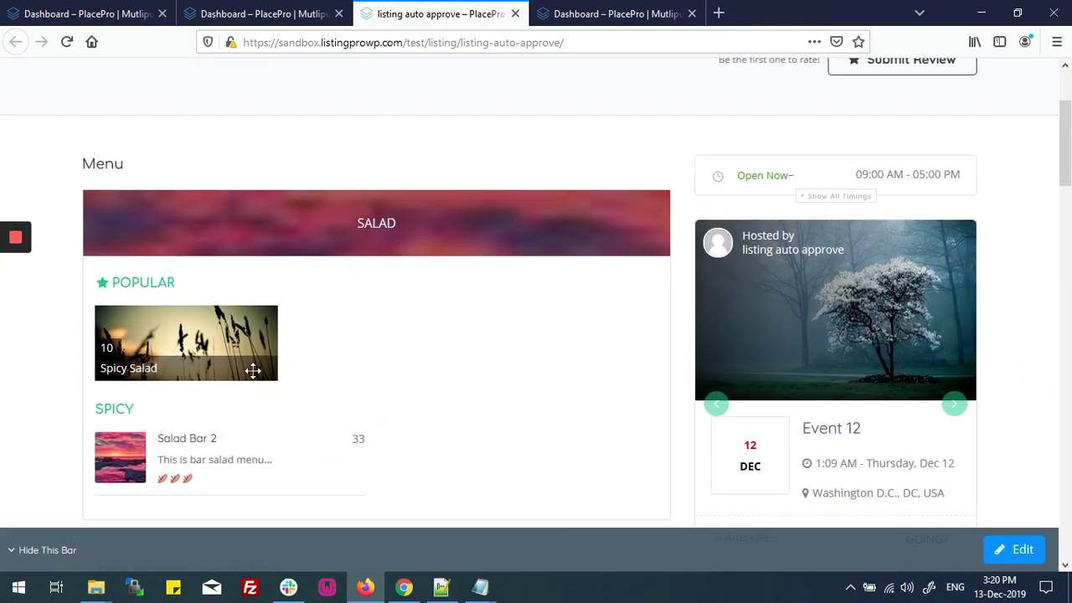
scroll(260, 278, down, 1)
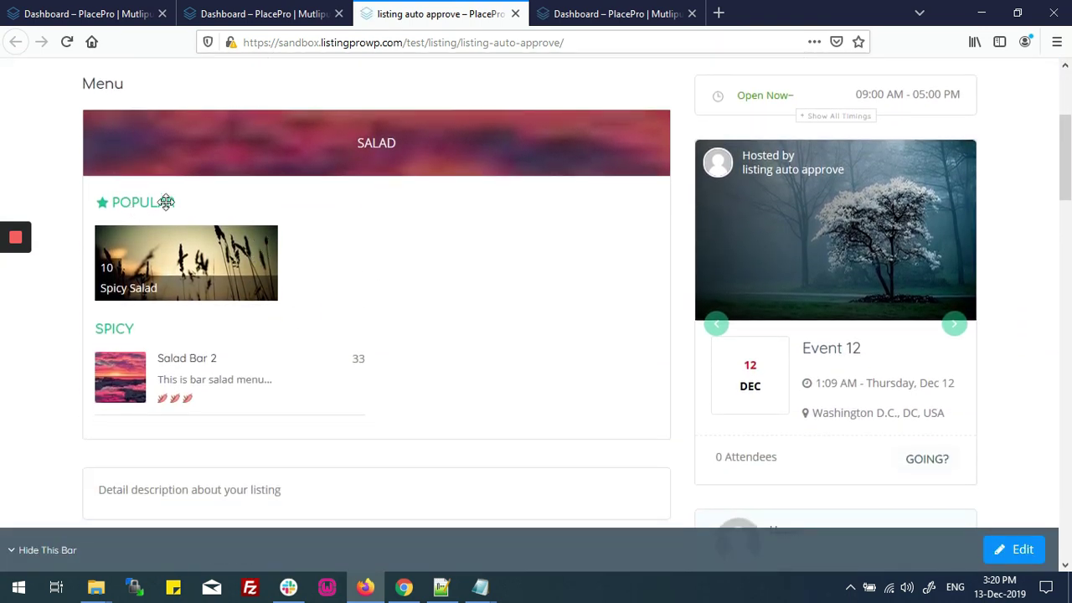